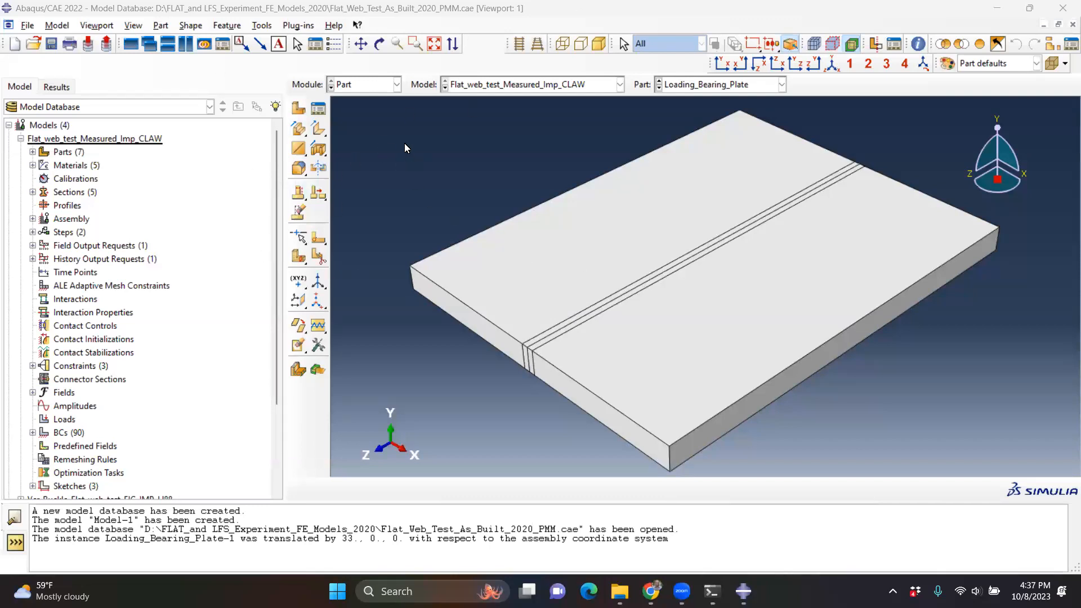
Create a 3D deformable part named Bearing_Plate_33 with a solid extrusion base feature and an approximate size of 200.
{"action": "left_click", "coordinate": [299, 111]}
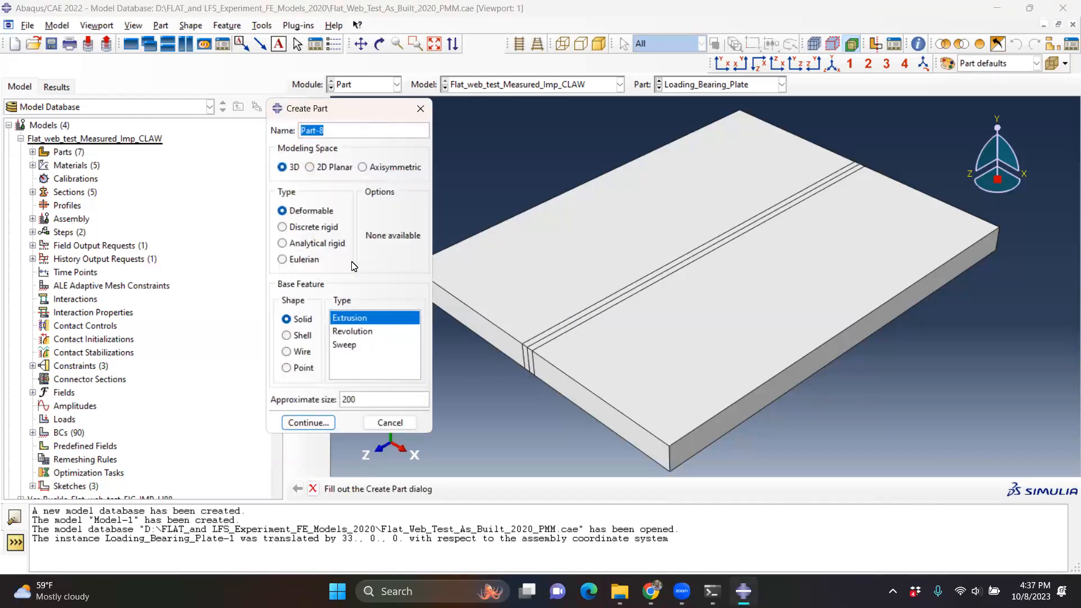
{"action": "double_click", "coordinate": [352, 128]}
{"action": "type", "text": "Bearing_Plate_33"}
{"action": "left_click", "coordinate": [286, 320]}
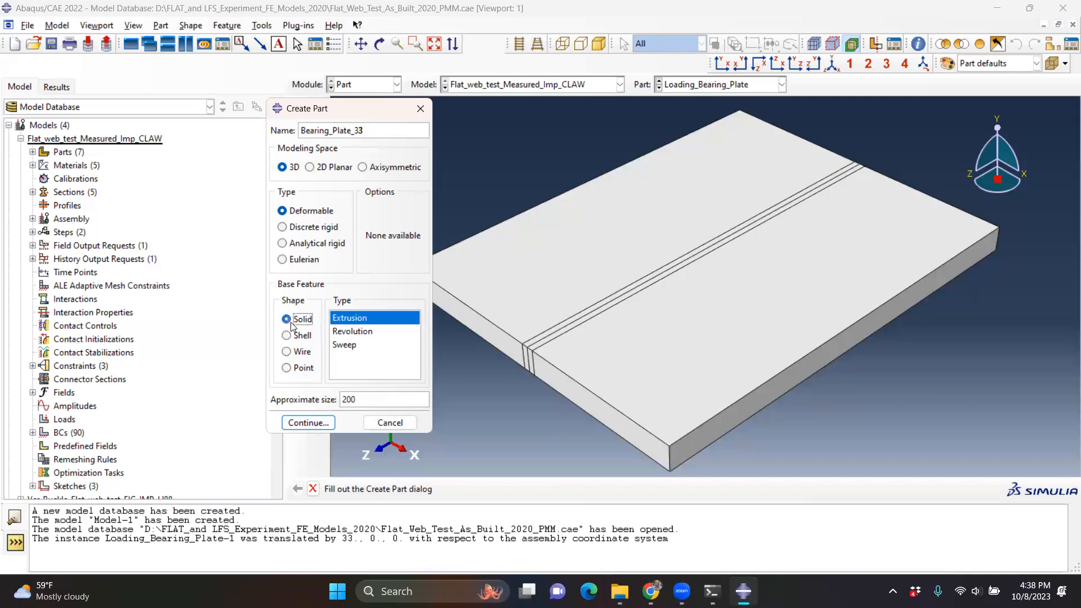
{"action": "left_click", "coordinate": [357, 316]}
{"action": "left_click", "coordinate": [309, 423]}
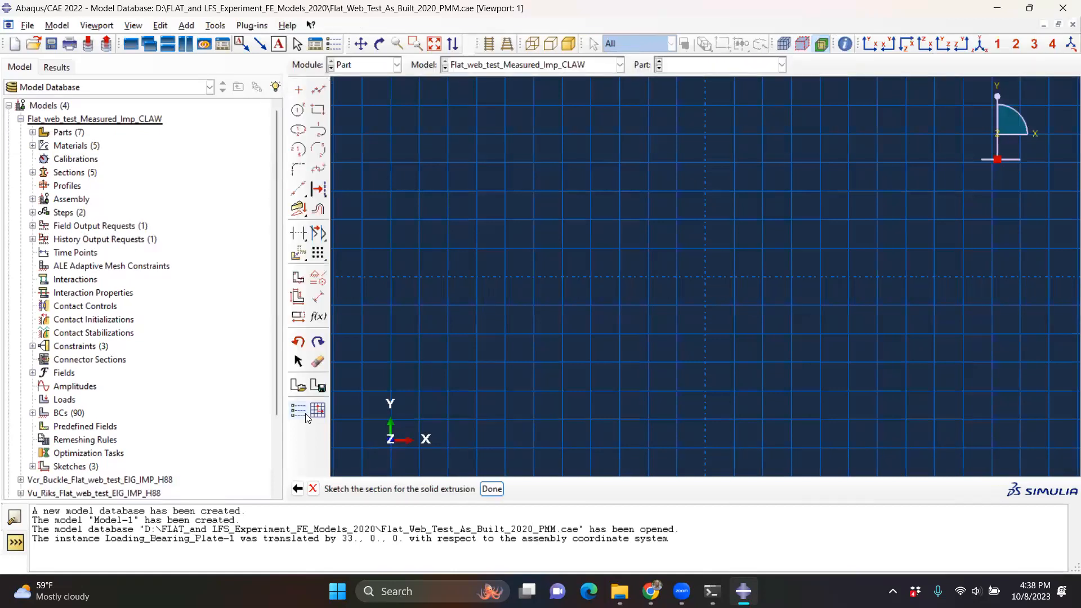
Sketch a rectangle about 22.5 wide and 2.5 high, from the vertical axis at y 2.5 down to the horizontal axis.
{"action": "left_click", "coordinate": [318, 111]}
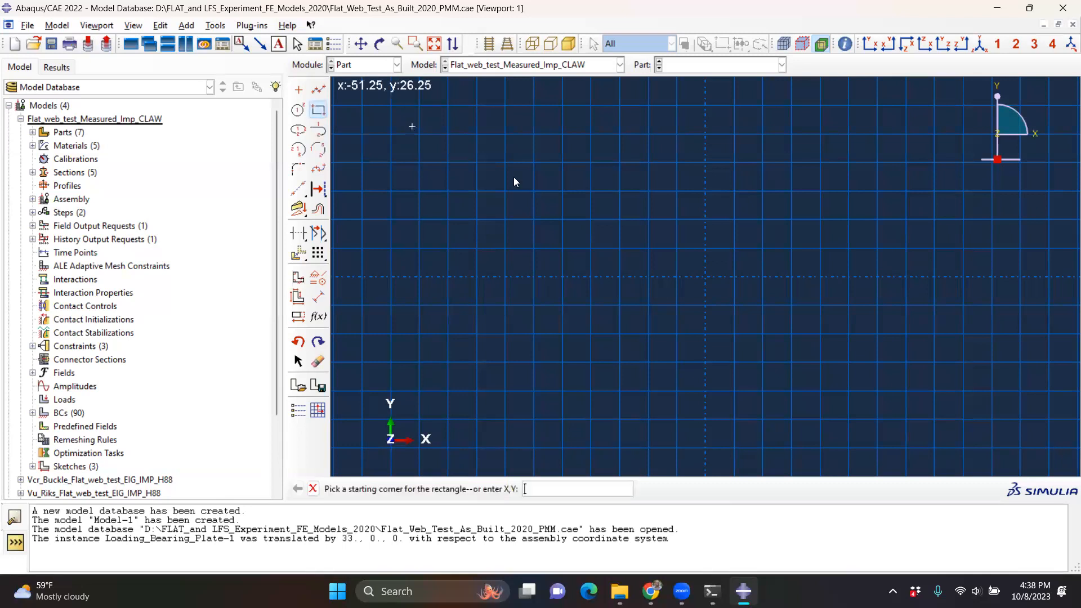
{"action": "left_click", "coordinate": [706, 263]}
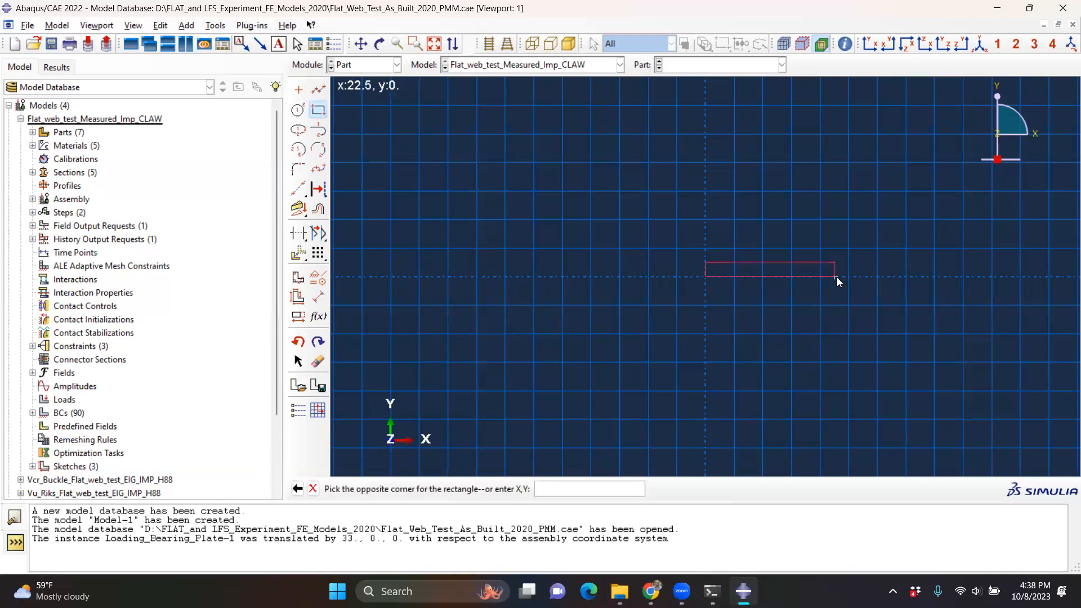
{"action": "left_click", "coordinate": [836, 277]}
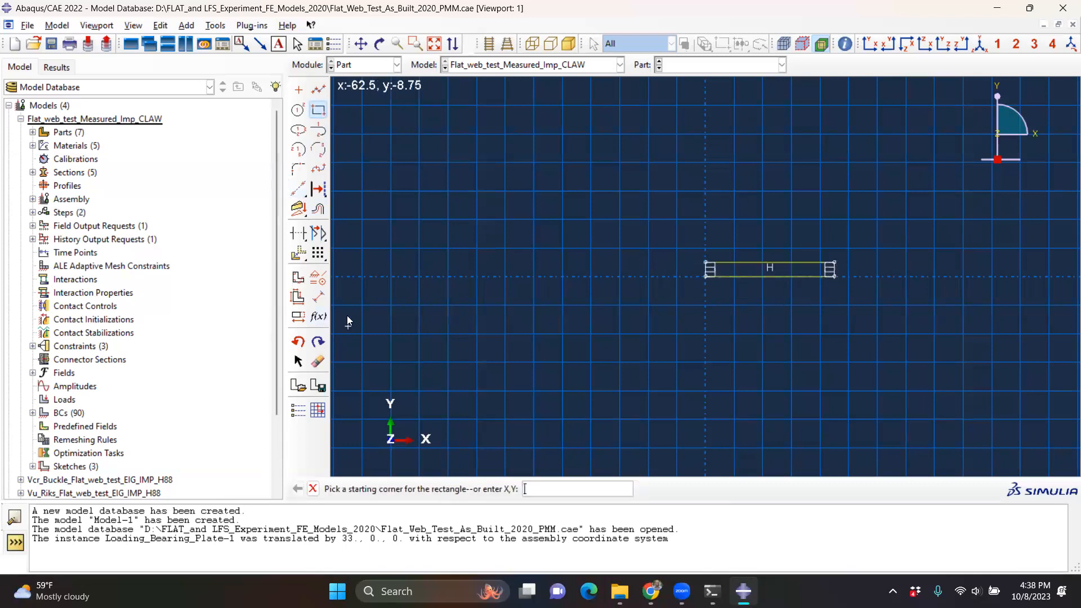
Dimension the rectangle's bottom edge and set its length to 22.
{"action": "left_click", "coordinate": [318, 296]}
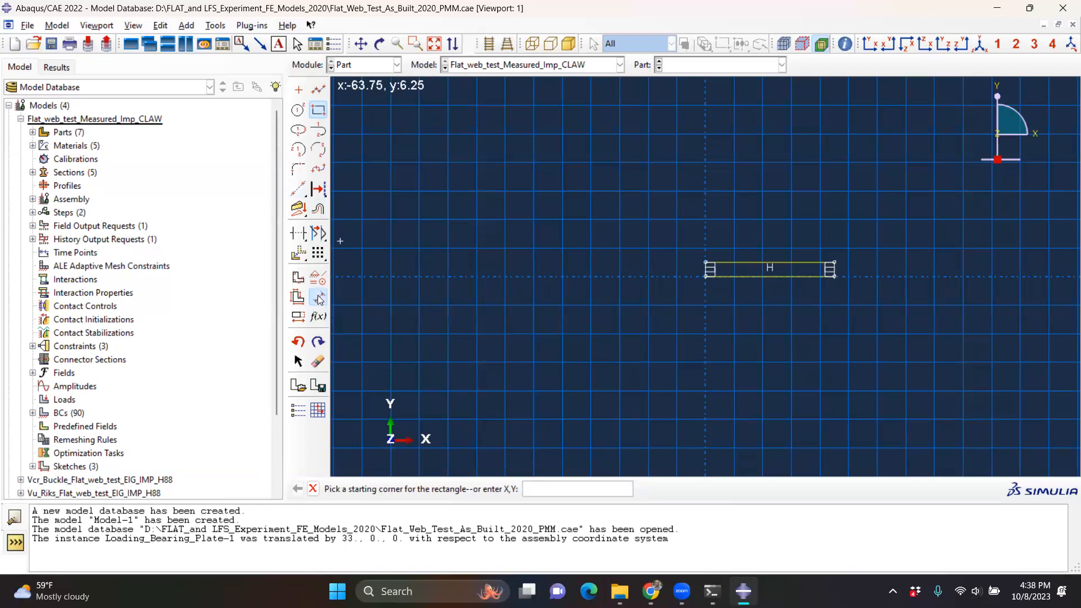
{"action": "left_click", "coordinate": [762, 278]}
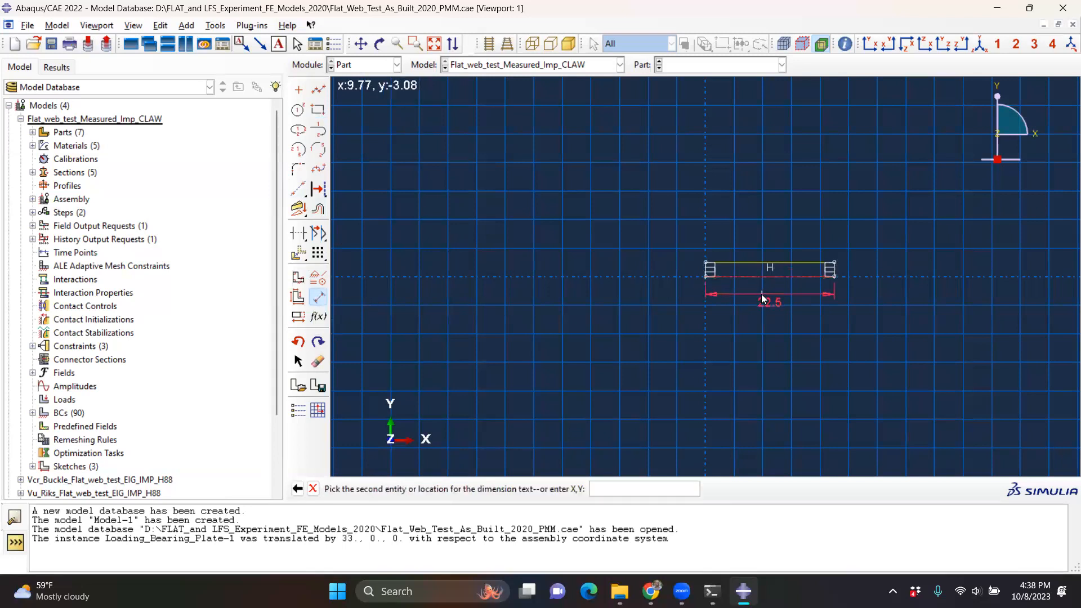
{"action": "left_click", "coordinate": [762, 299]}
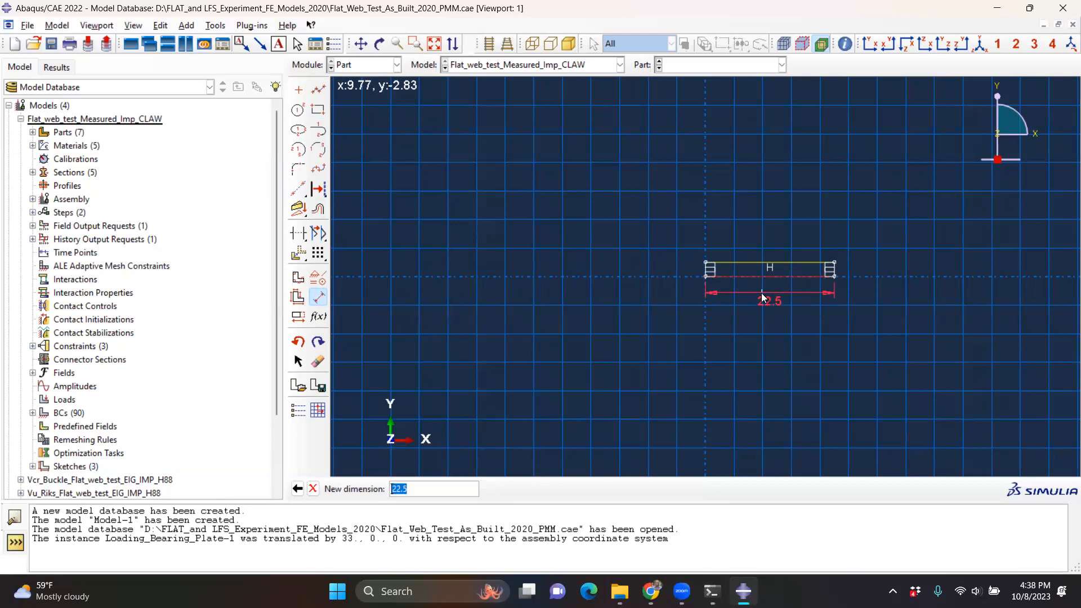
{"action": "type", "text": "22"}
{"action": "key", "text": "Return"}
Dimension the rectangle's vertical side and set its height to 3.
{"action": "scroll", "coordinate": [839, 248], "scroll_direction": "up", "scroll_amount": 4}
{"action": "scroll", "coordinate": [825, 296], "scroll_direction": "up", "scroll_amount": 3}
{"action": "left_click", "coordinate": [827, 299]}
{"action": "left_click", "coordinate": [864, 310]}
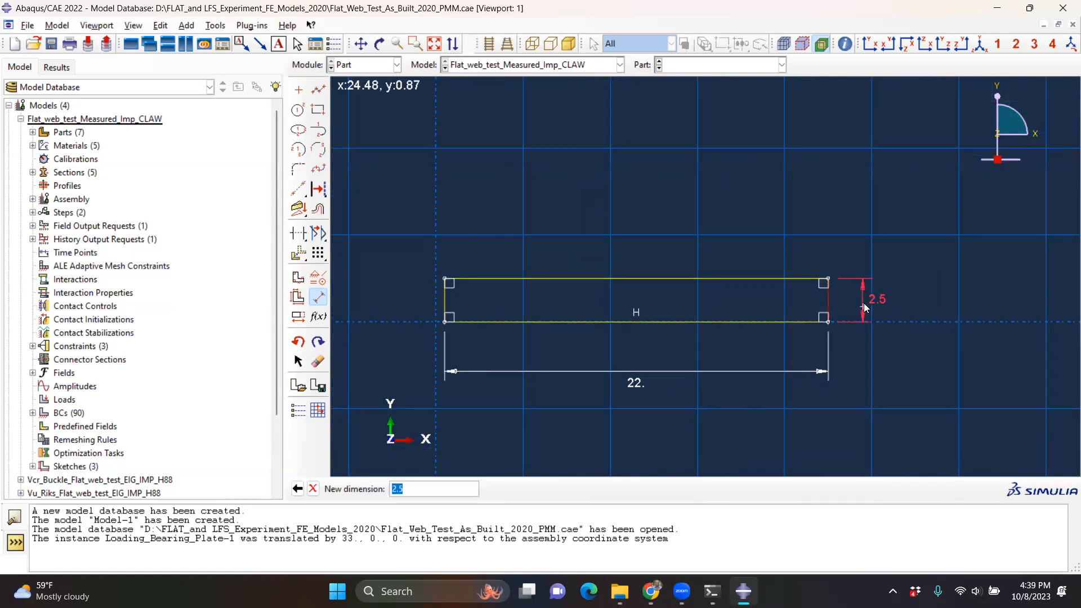
{"action": "type", "text": "3"}
{"action": "key", "text": "Return"}
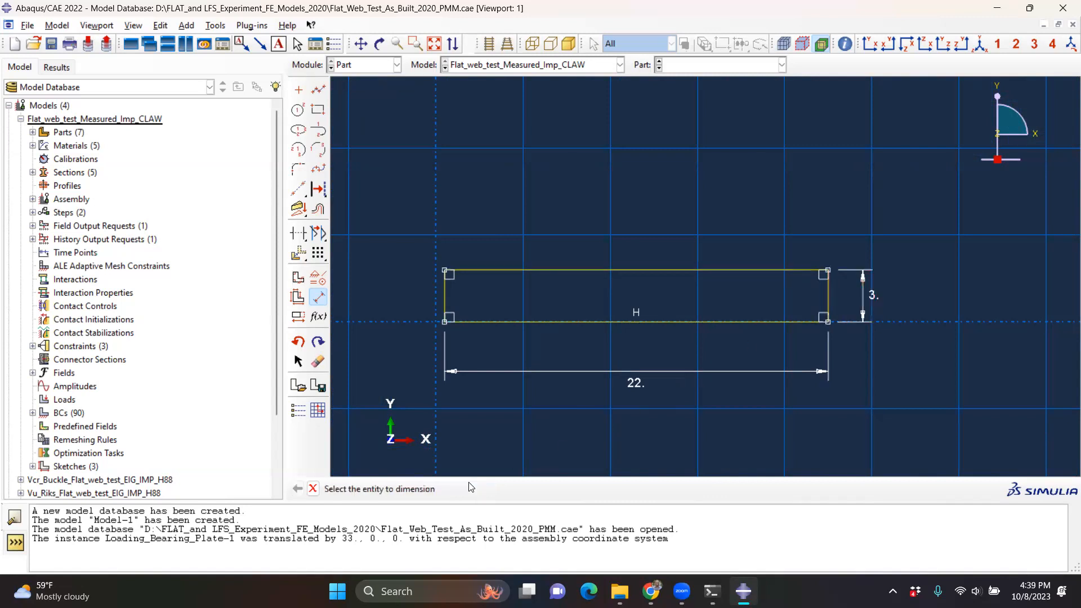
{"action": "left_click", "coordinate": [313, 490]}
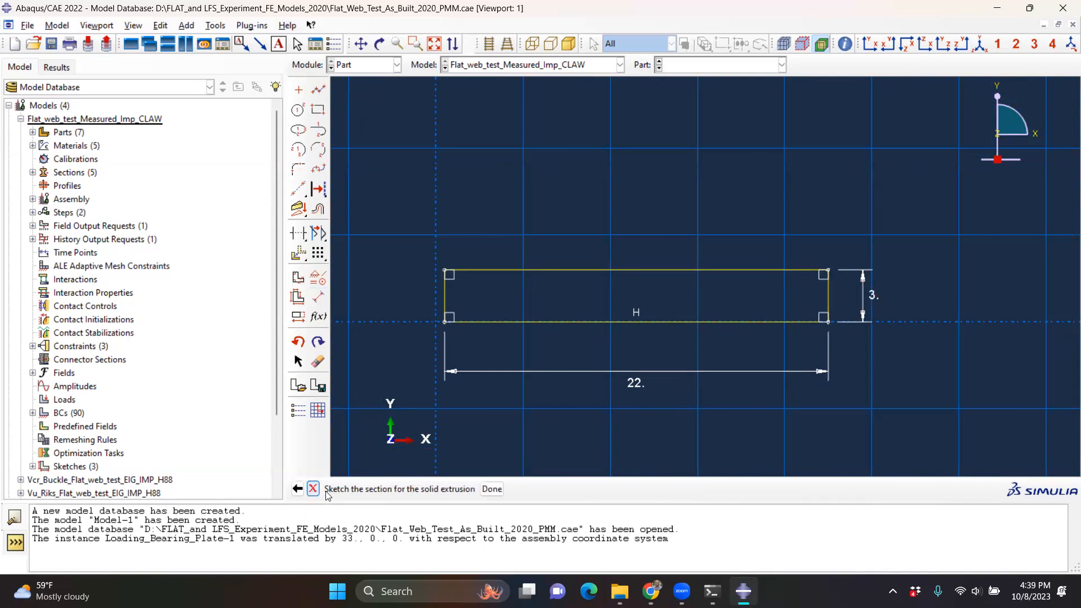
Finish the section sketch and extrude it to a depth of 33.
{"action": "left_click", "coordinate": [492, 489]}
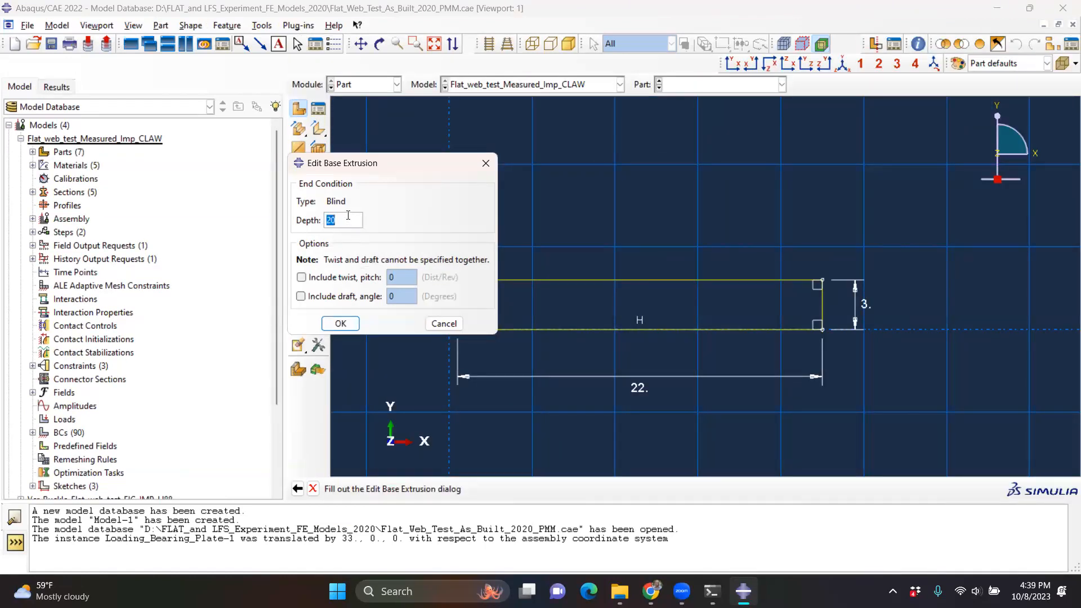
{"action": "type", "text": "33"}
{"action": "left_click", "coordinate": [341, 324]}
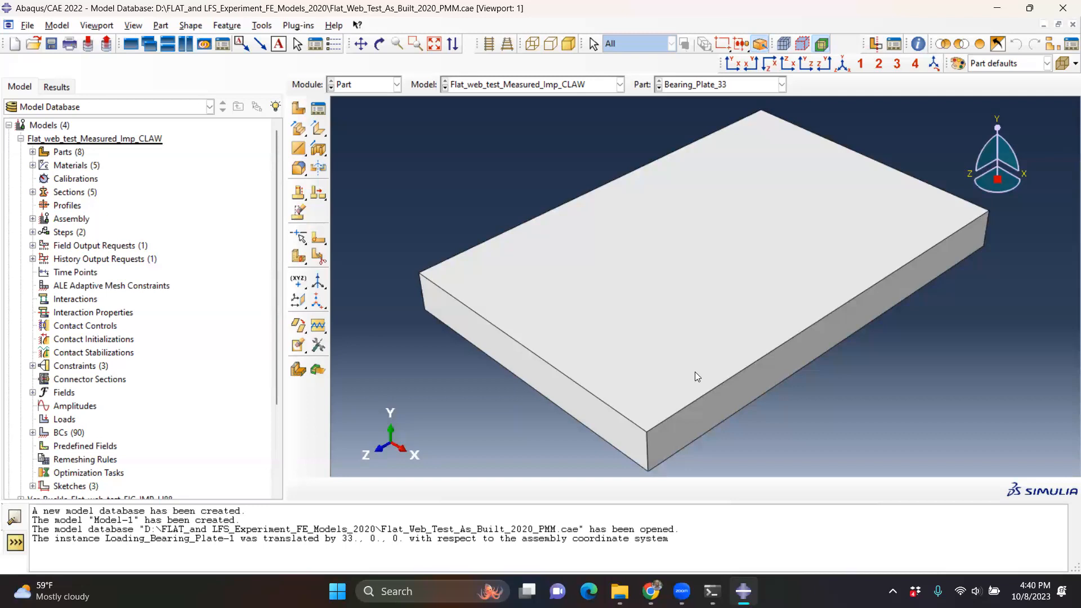
Start a face partition using the shortest path between 2 points.
{"action": "left_click", "coordinate": [318, 258]}
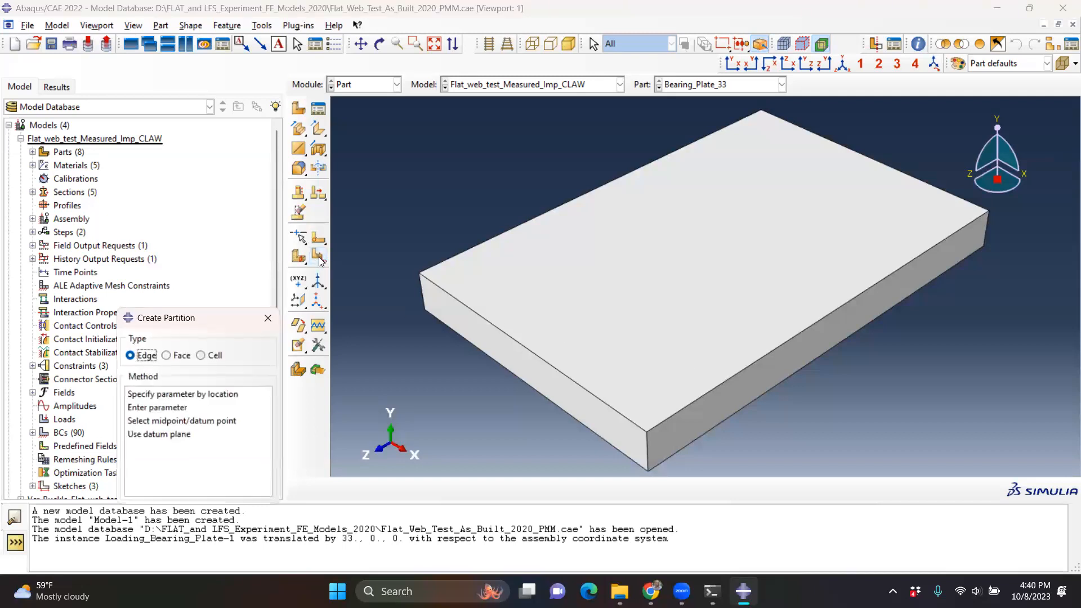
{"action": "left_click", "coordinate": [166, 356]}
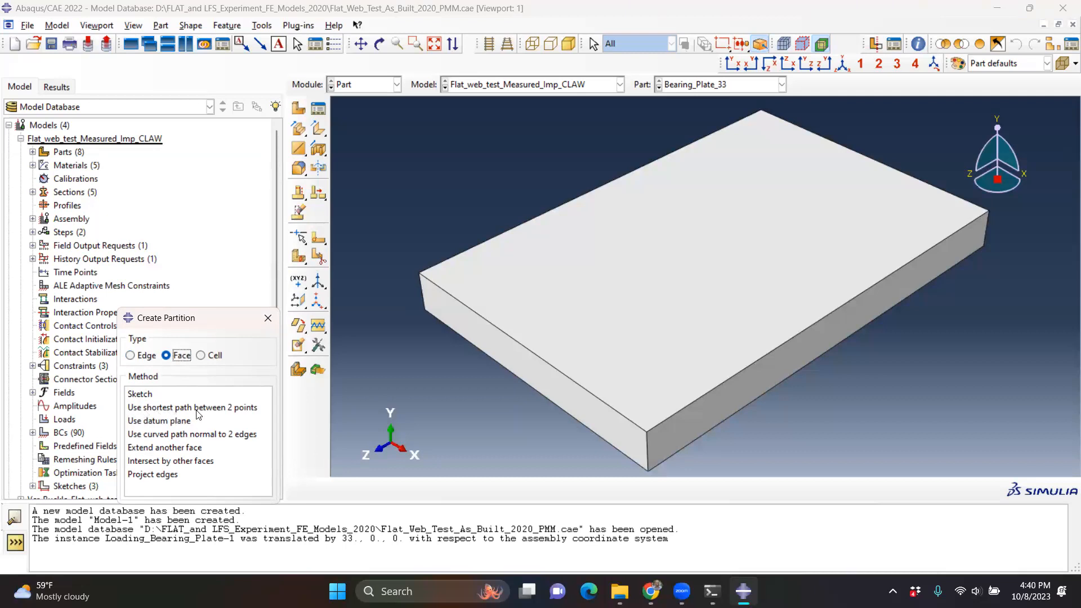
{"action": "left_click", "coordinate": [198, 409]}
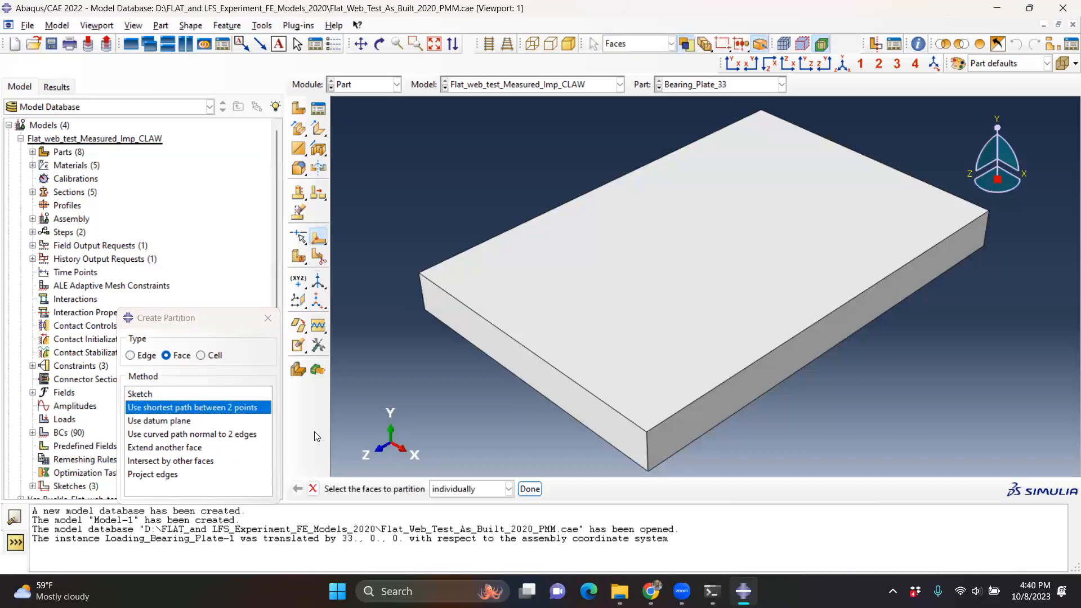
Try to partition the plate's top face and both short end faces together in one selection.
{"action": "left_click", "coordinate": [632, 314]}
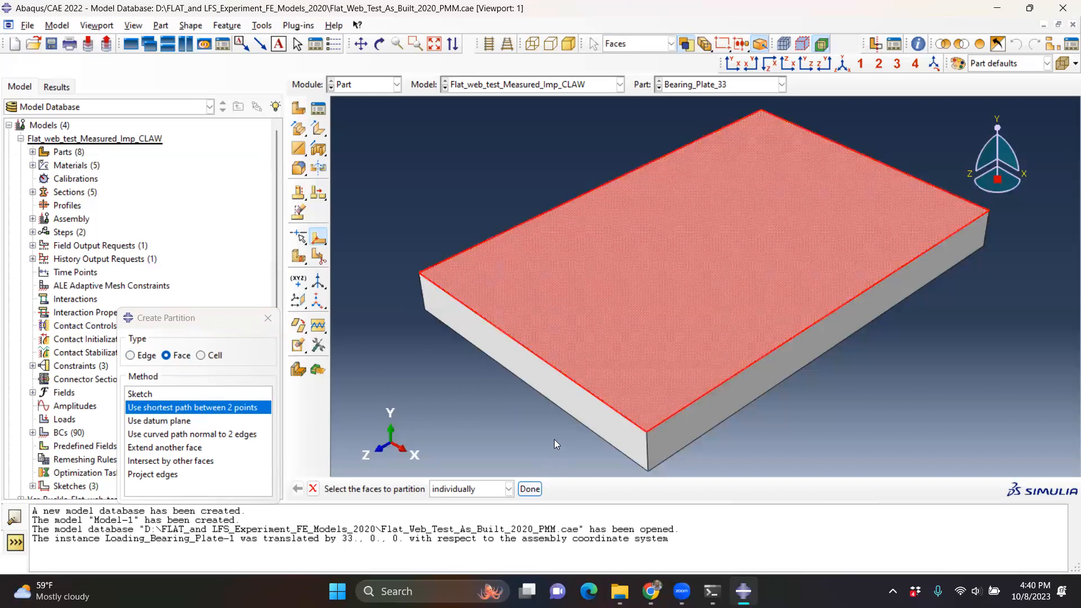
{"action": "left_click", "coordinate": [547, 388], "text": "shift"}
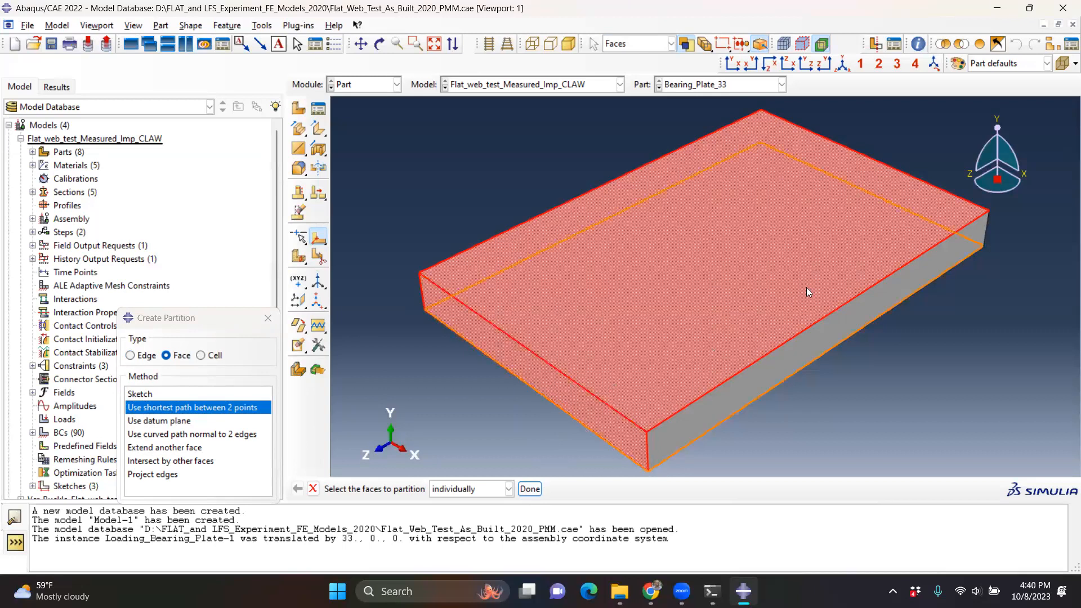
{"action": "left_click_drag", "start_coordinate": [852, 254], "coordinate": [818, 306], "text": "ctrl+alt"}
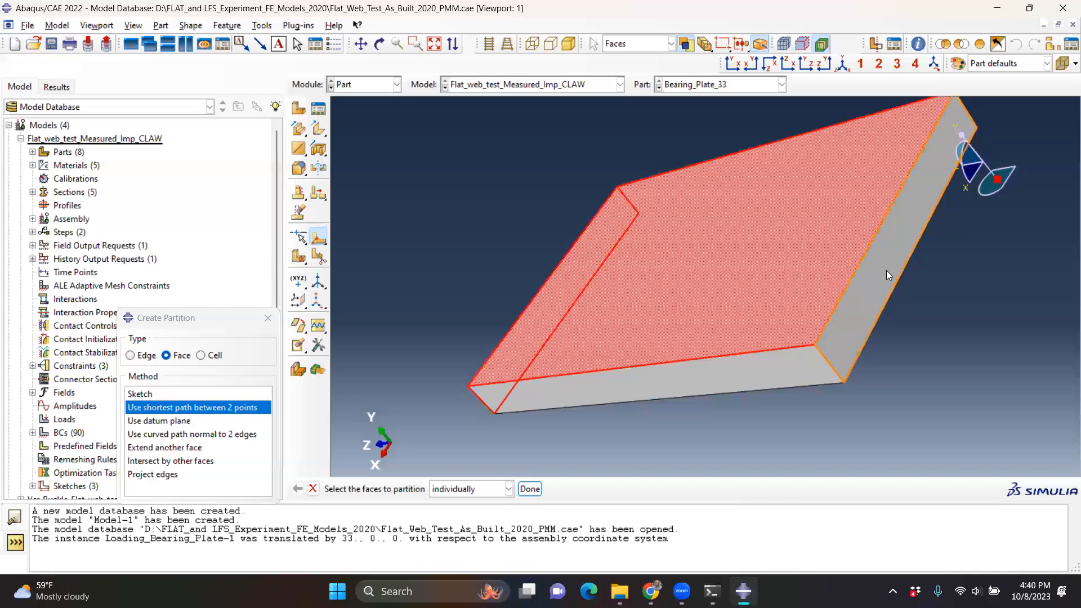
{"action": "left_click", "coordinate": [886, 274]}
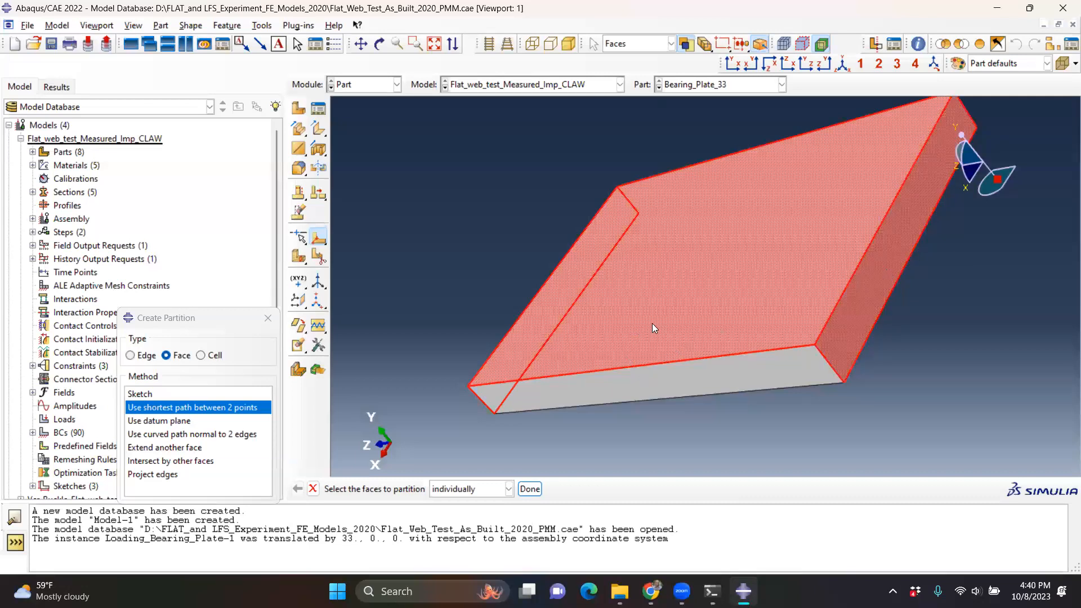
{"action": "left_click", "coordinate": [698, 319]}
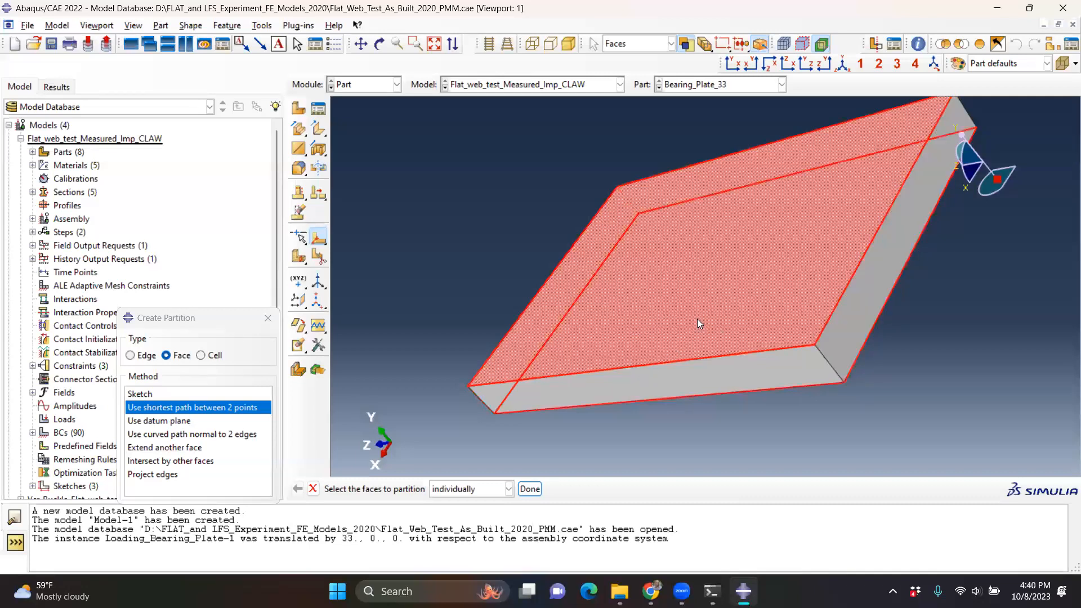
{"action": "left_click", "coordinate": [879, 297]}
{"action": "left_click_drag", "start_coordinate": [813, 389], "coordinate": [741, 304], "text": "ctrl+alt"}
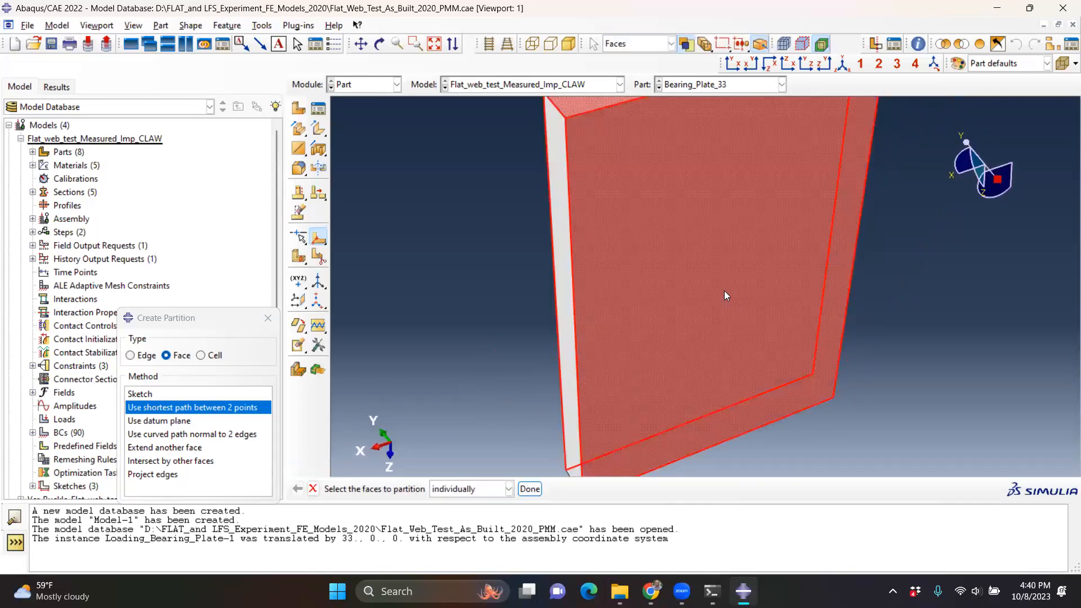
{"action": "left_click", "coordinate": [724, 291], "text": "ctrl"}
{"action": "left_click", "coordinate": [843, 64]}
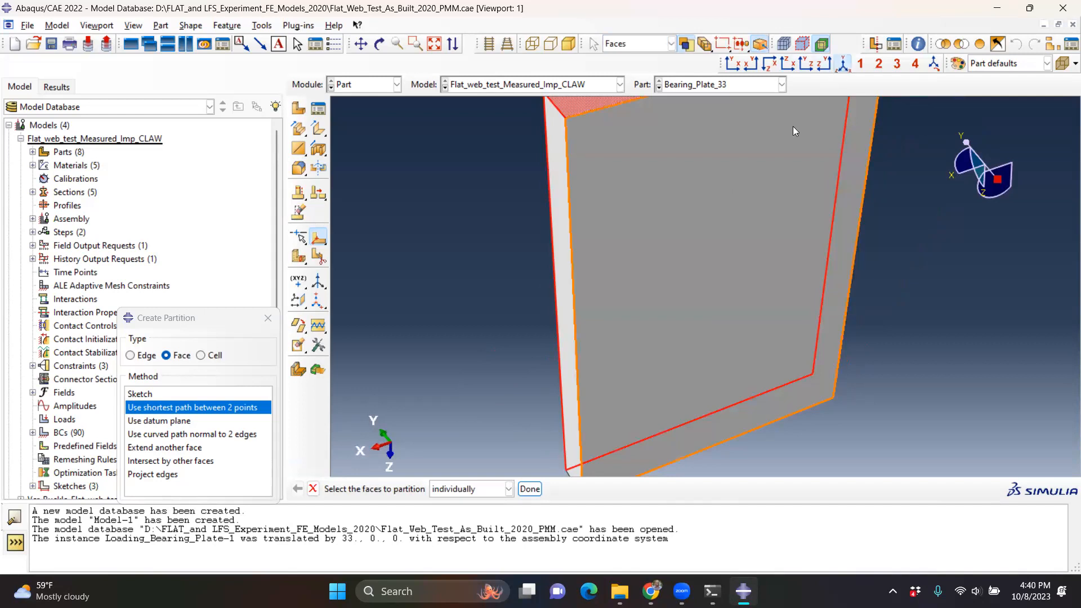
{"action": "left_click", "coordinate": [577, 403], "text": "shift"}
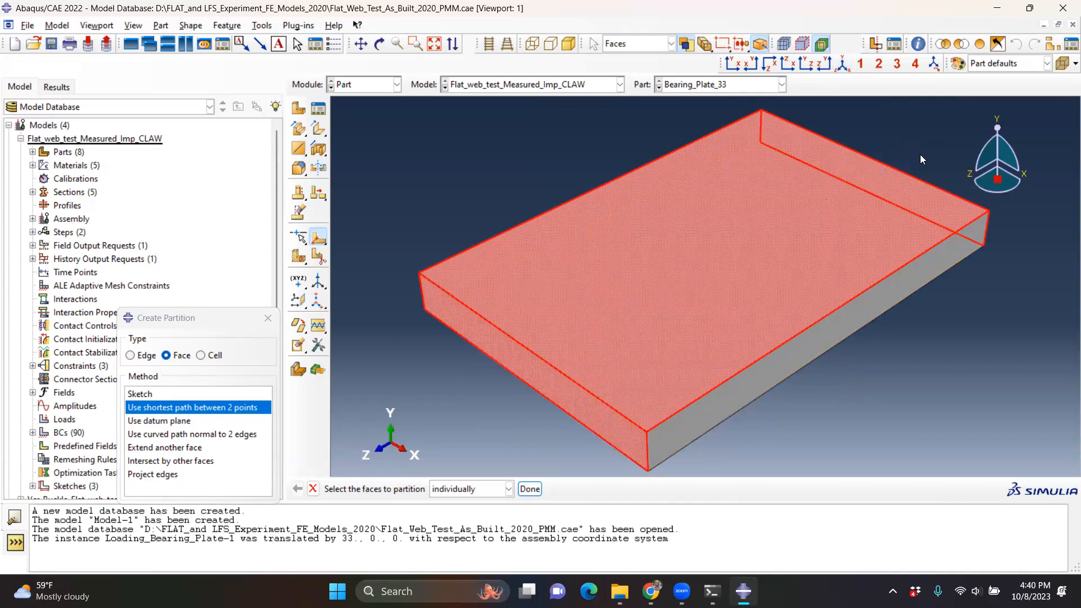
{"action": "left_click", "coordinate": [529, 489]}
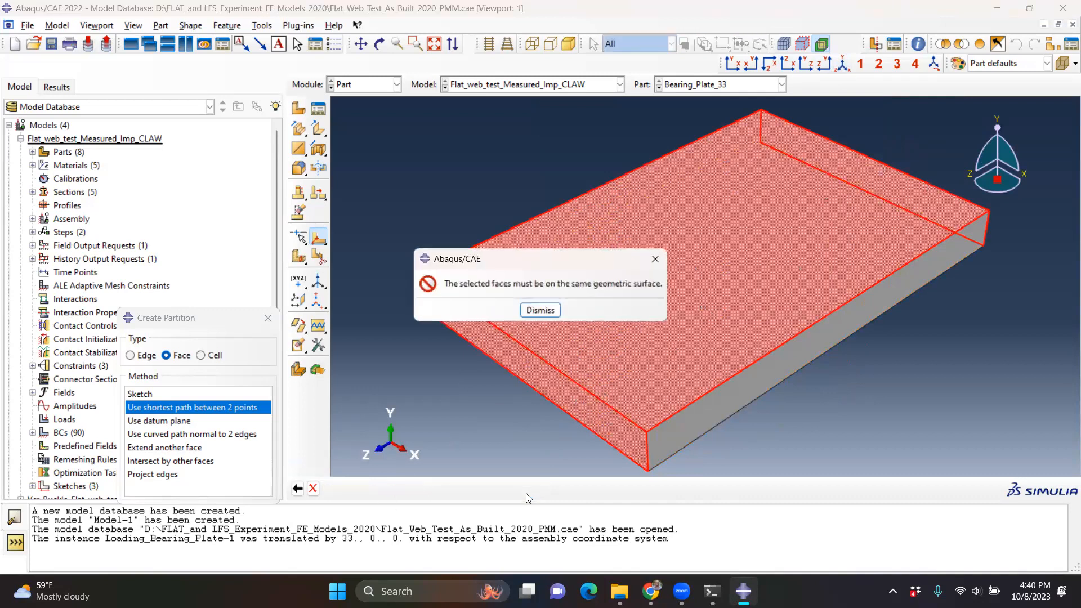
{"action": "left_click", "coordinate": [540, 310]}
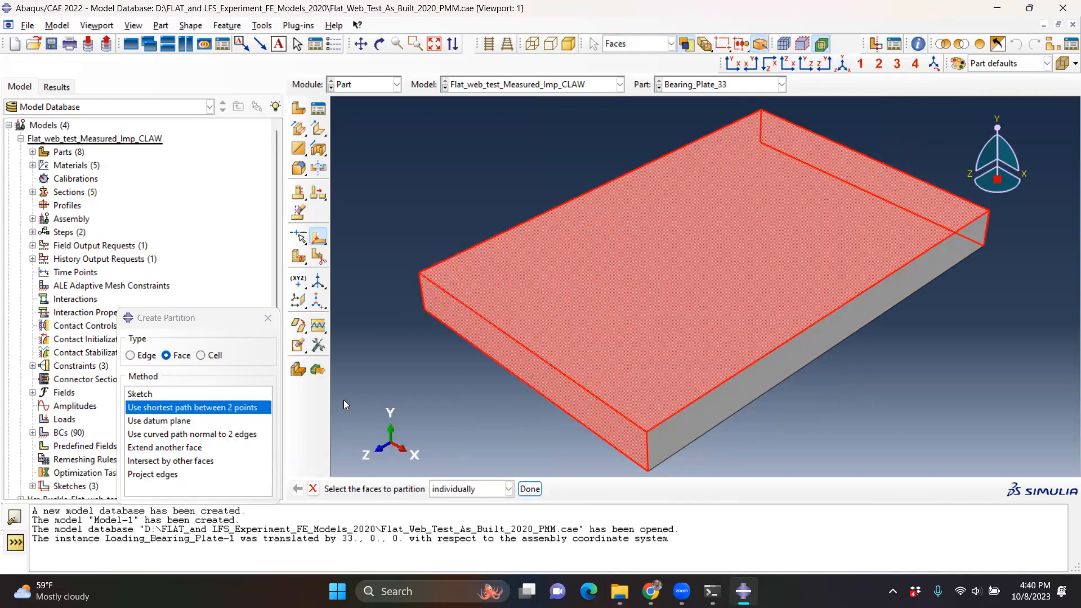
Partition the plate's top face lengthwise between the midpoints of its two short edges.
{"action": "left_click", "coordinate": [606, 282]}
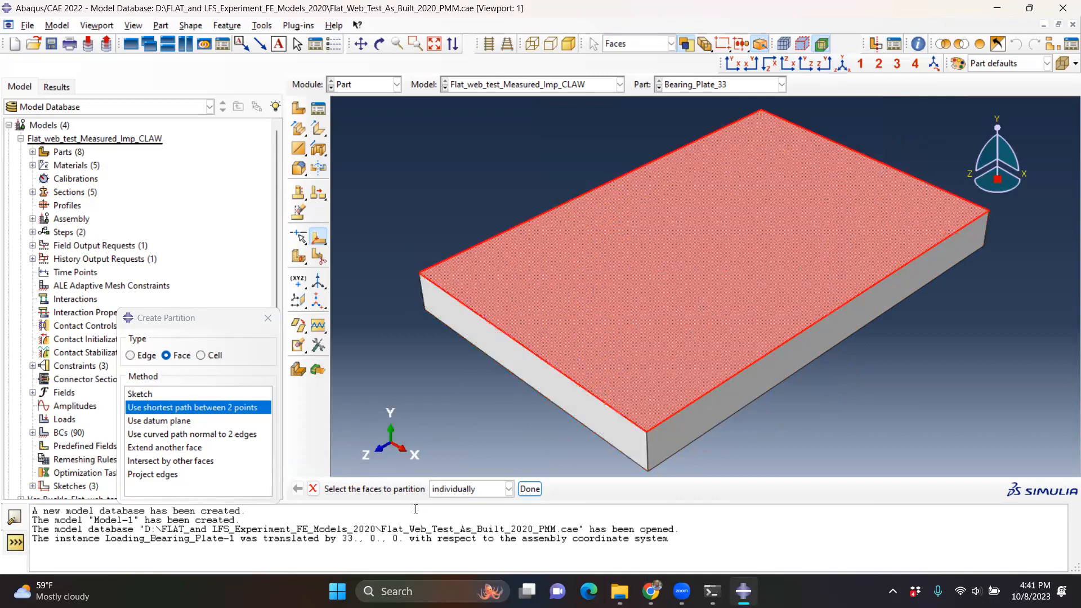
{"action": "left_click", "coordinate": [529, 488]}
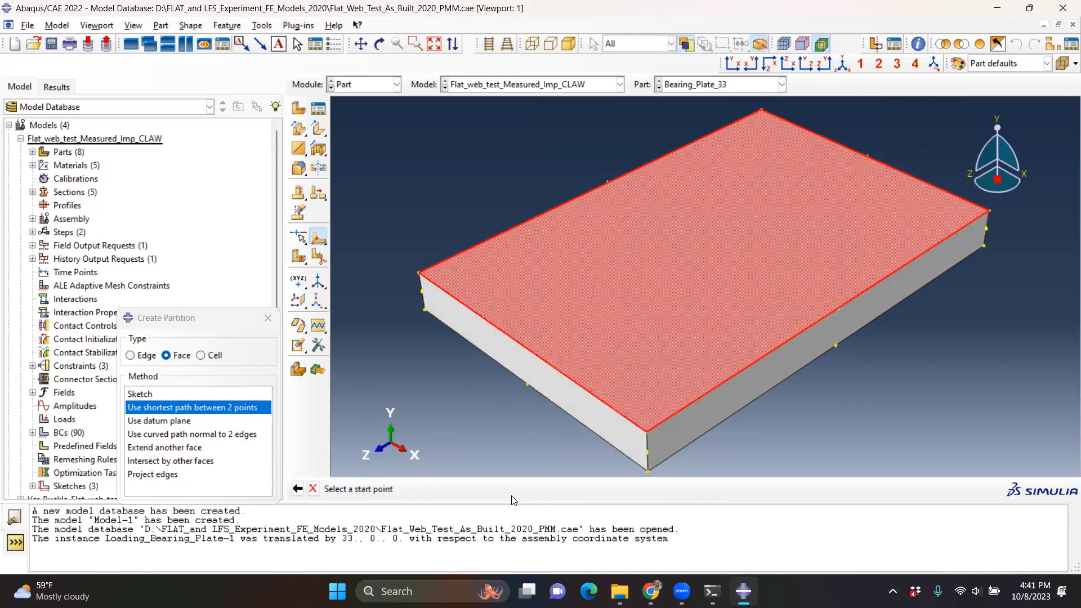
{"action": "left_click", "coordinate": [524, 348]}
{"action": "left_click", "coordinate": [867, 156]}
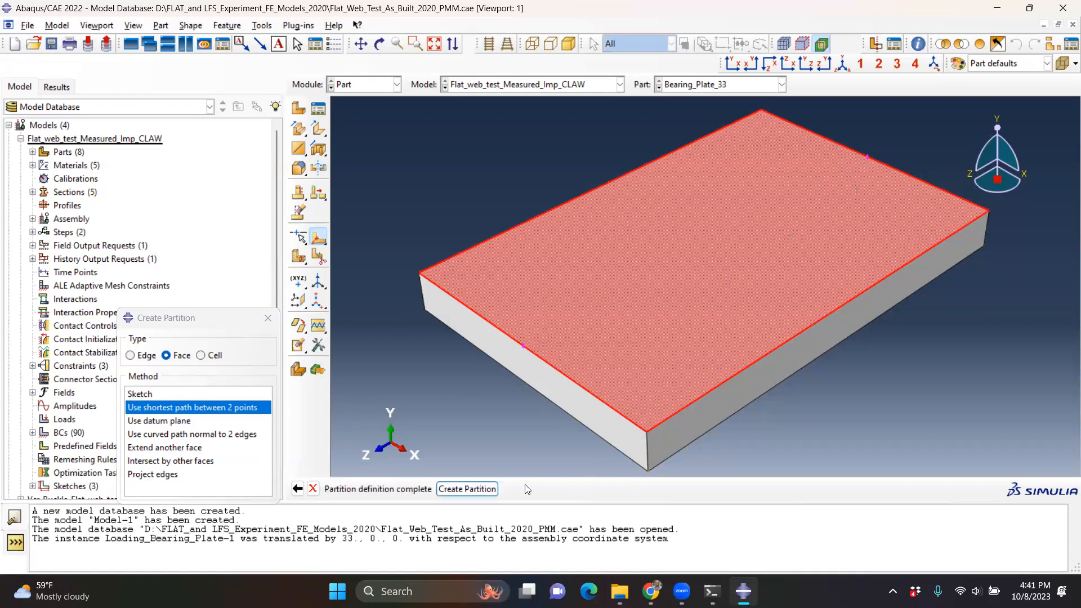
{"action": "left_click", "coordinate": [468, 489]}
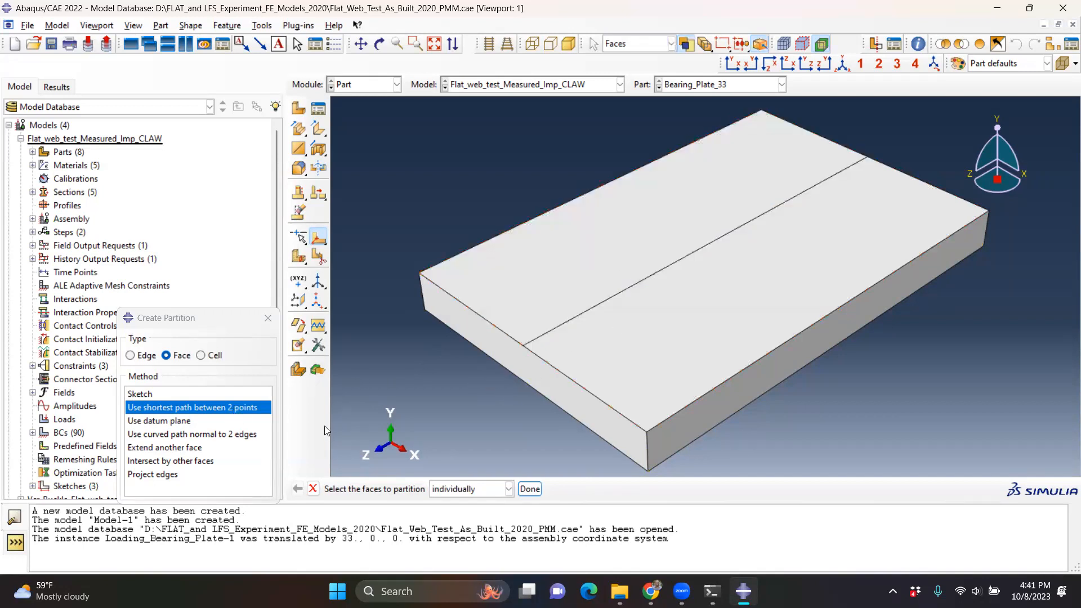
Partition the plate's front short end face from the midpoint of its bottom edge to the midpoint of its top edge.
{"action": "left_click", "coordinate": [530, 366]}
{"action": "left_click", "coordinate": [530, 489]}
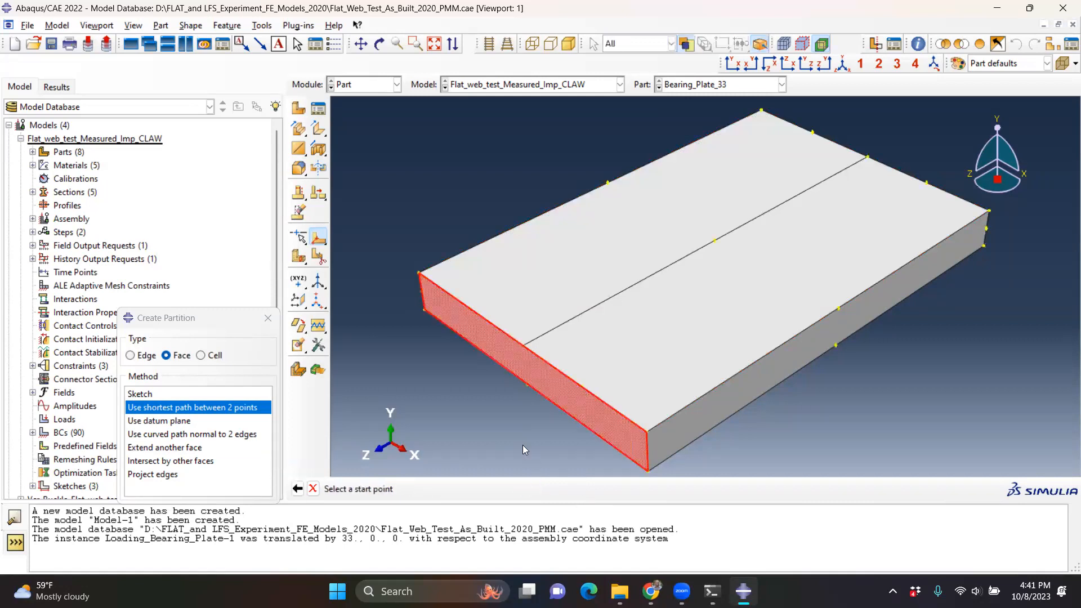
{"action": "left_click", "coordinate": [528, 385]}
{"action": "left_click", "coordinate": [523, 348]}
{"action": "left_click", "coordinate": [465, 489]}
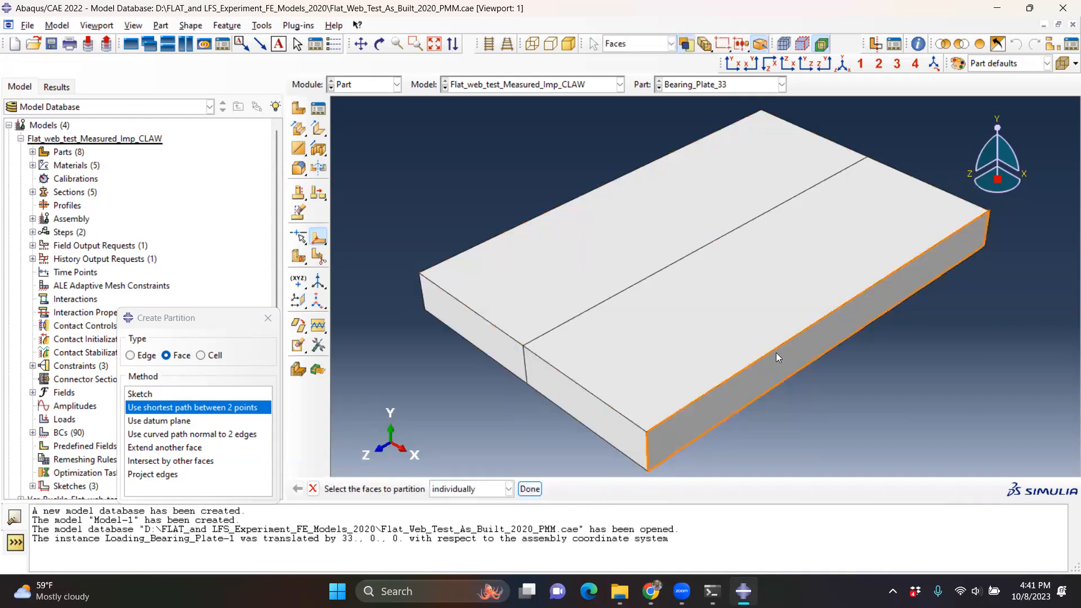
Partition the plate's rear short end face from the midpoint of its top edge to the midpoint of its bottom edge.
{"action": "mouse_move", "coordinate": [776, 352]}
{"action": "left_mouse_down", "text": "ctrl+alt"}
{"action": "mouse_move", "coordinate": [552, 352]}
{"action": "mouse_move", "coordinate": [570, 348]}
{"action": "left_mouse_up", "text": "ctrl+alt"}
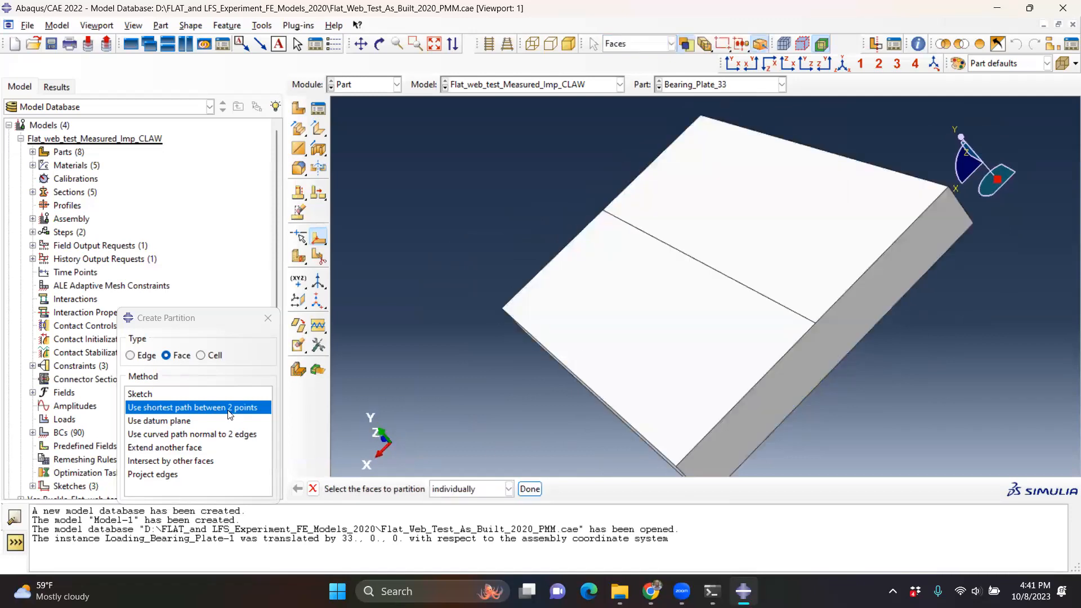
{"action": "left_click", "coordinate": [530, 488]}
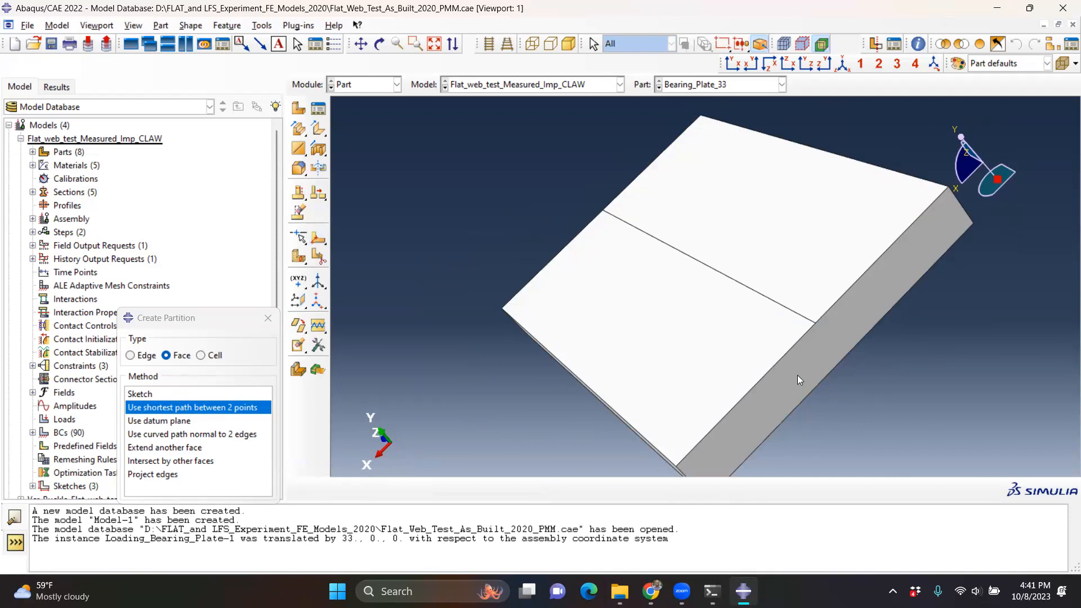
{"action": "left_click", "coordinate": [264, 407]}
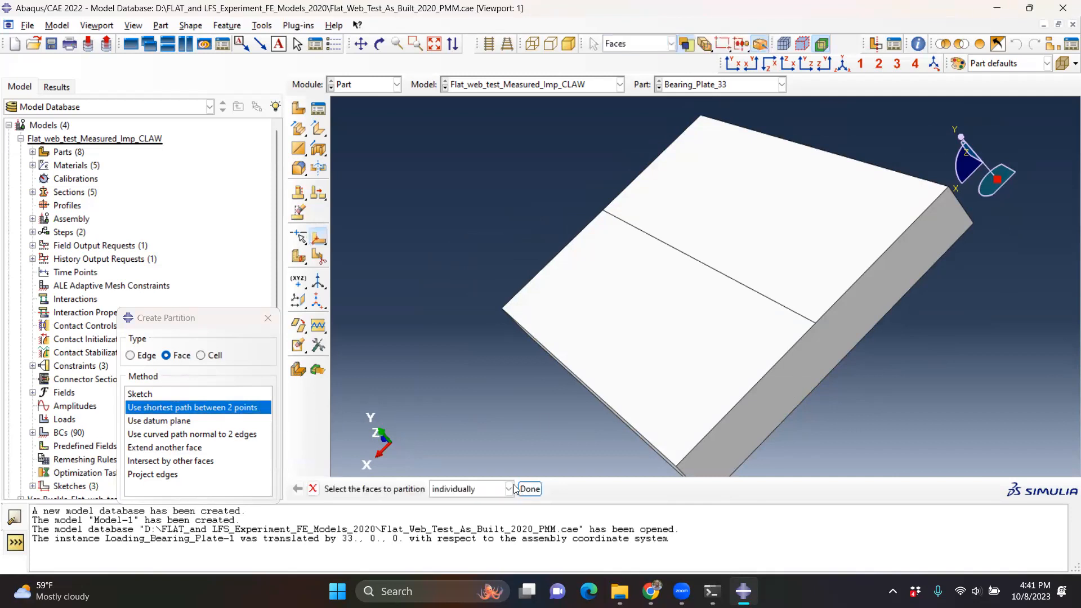
{"action": "left_click", "coordinate": [776, 411]}
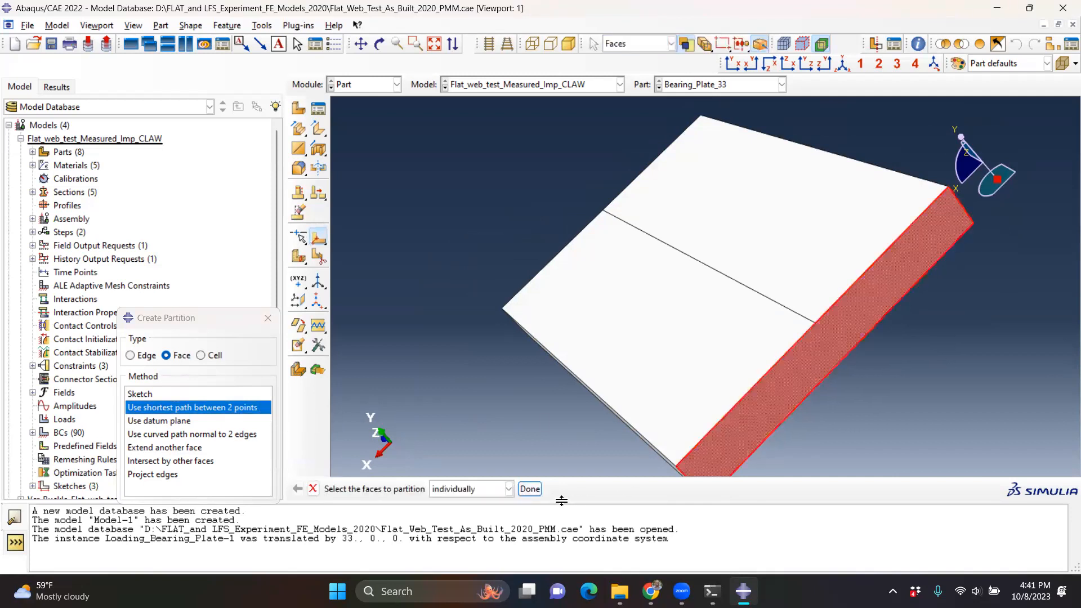
{"action": "left_click", "coordinate": [530, 488]}
{"action": "left_click", "coordinate": [816, 324]}
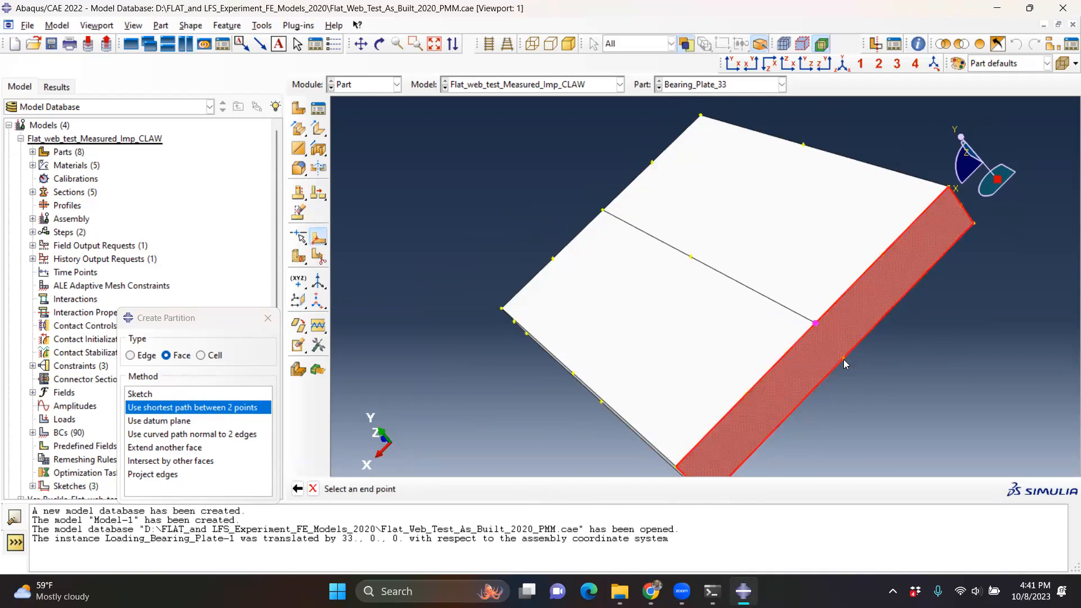
{"action": "left_click", "coordinate": [843, 359]}
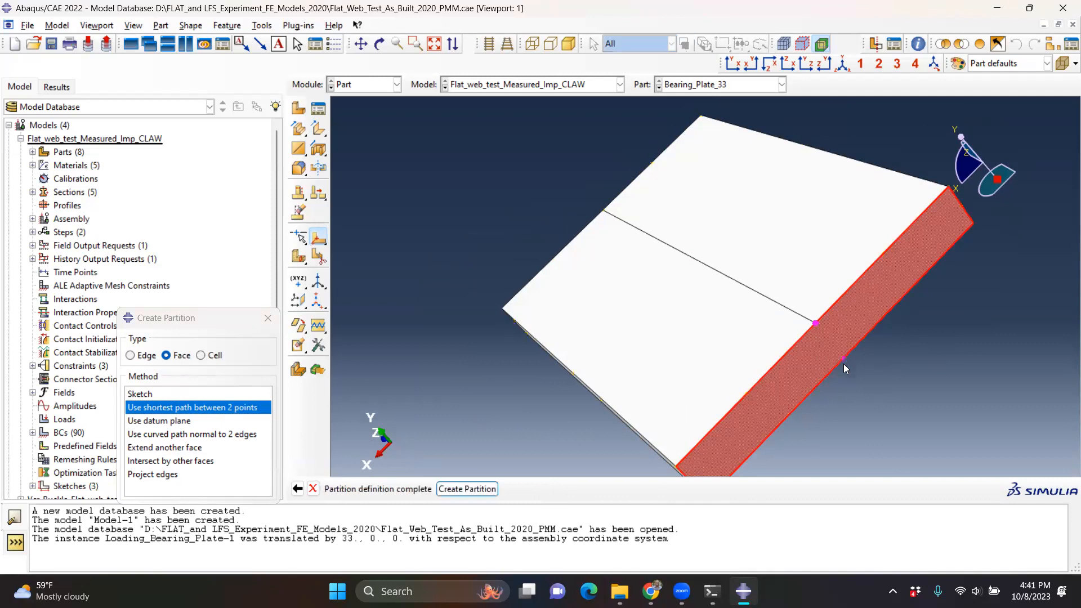
{"action": "left_click", "coordinate": [475, 488]}
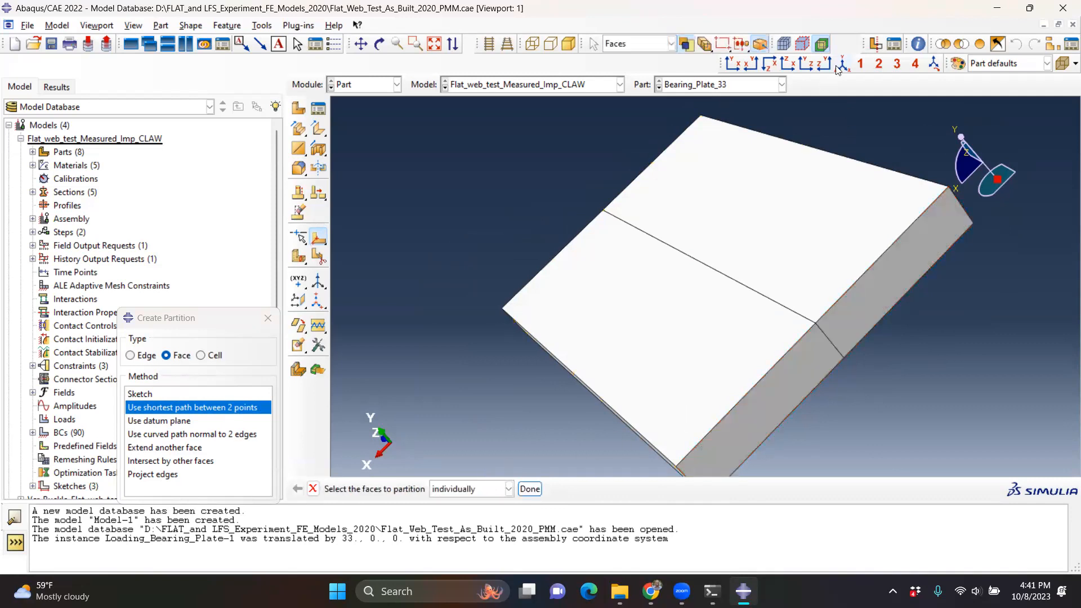
{"action": "left_click", "coordinate": [839, 66]}
{"action": "left_click", "coordinate": [525, 361]}
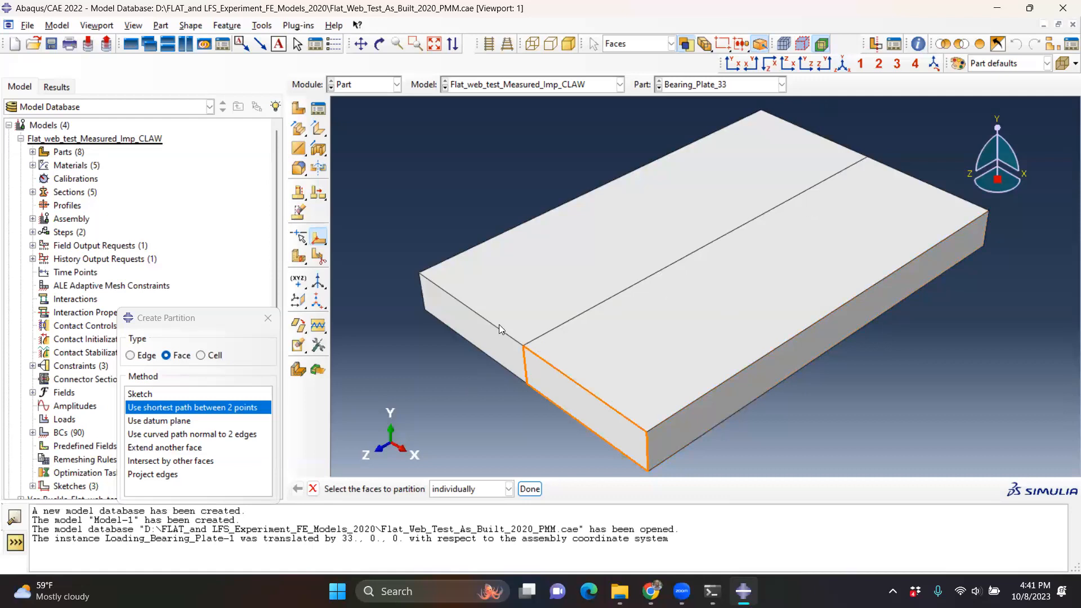
{"action": "left_click", "coordinate": [645, 279]}
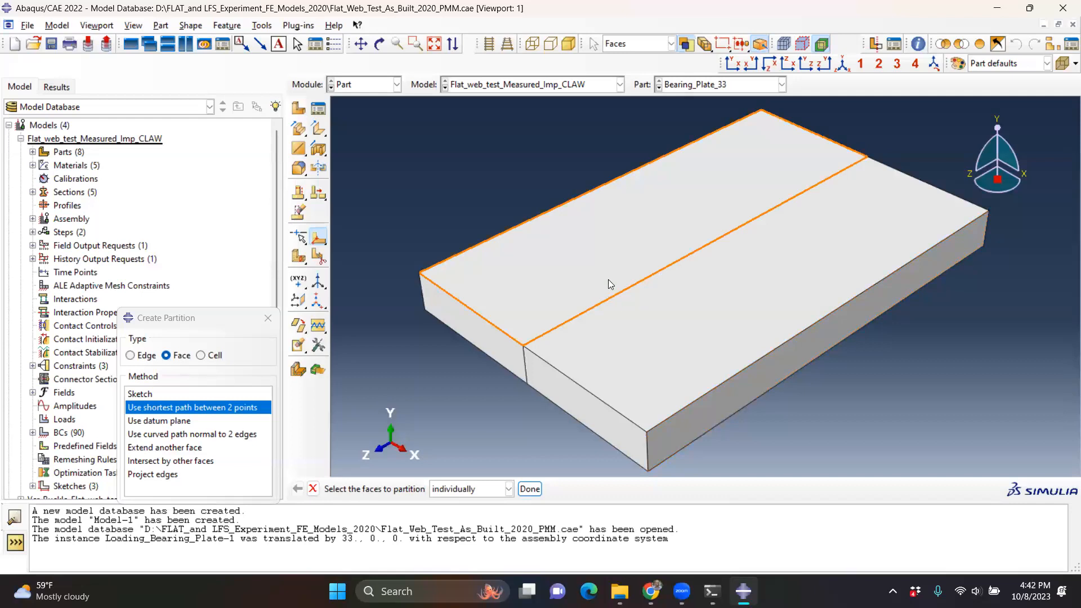
{"action": "left_click", "coordinate": [637, 305]}
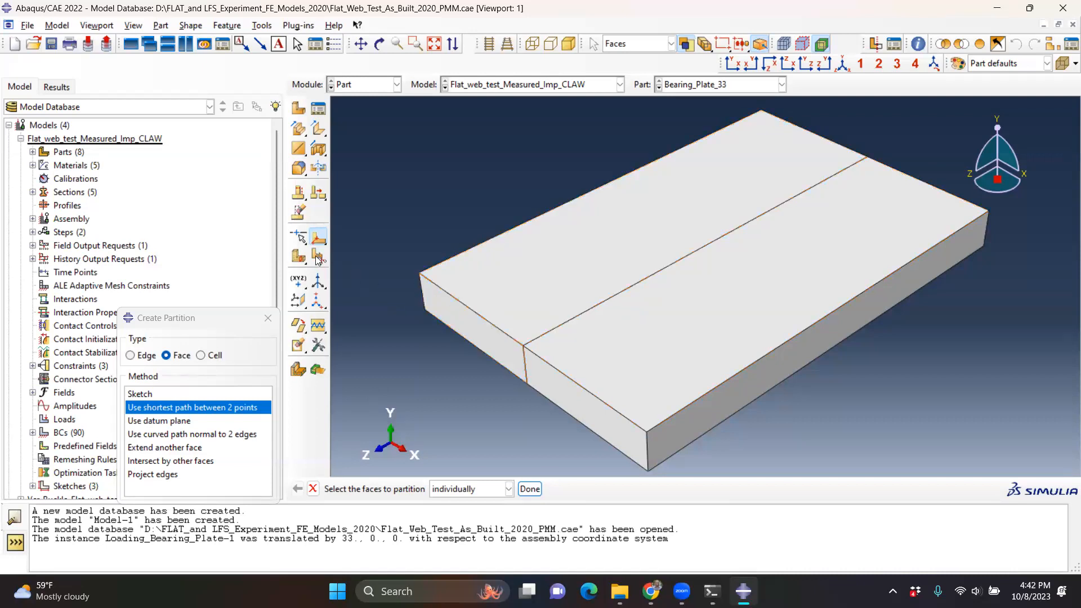
Start a sketched face partition on both halves of the top face, with the front short bottom edge oriented vertical and on the right.
{"action": "left_click", "coordinate": [165, 354]}
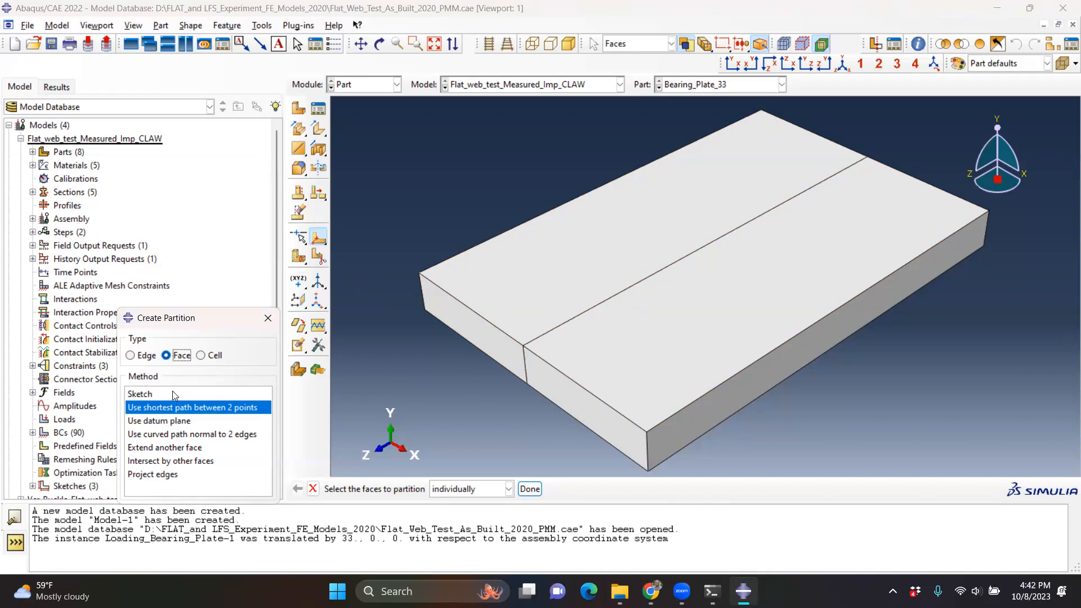
{"action": "left_click", "coordinate": [170, 394]}
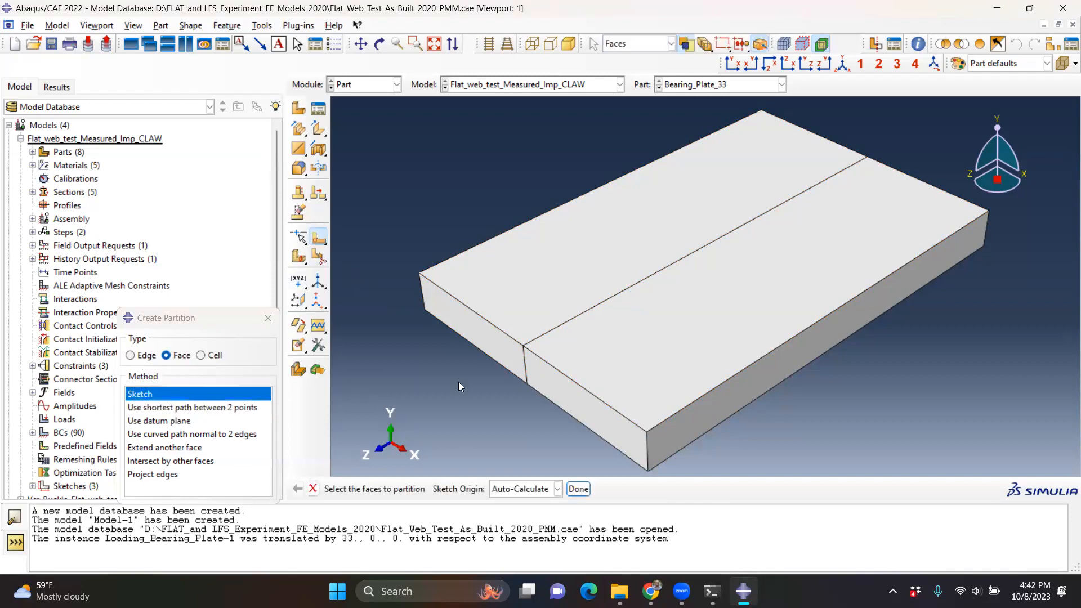
{"action": "left_click", "coordinate": [690, 337]}
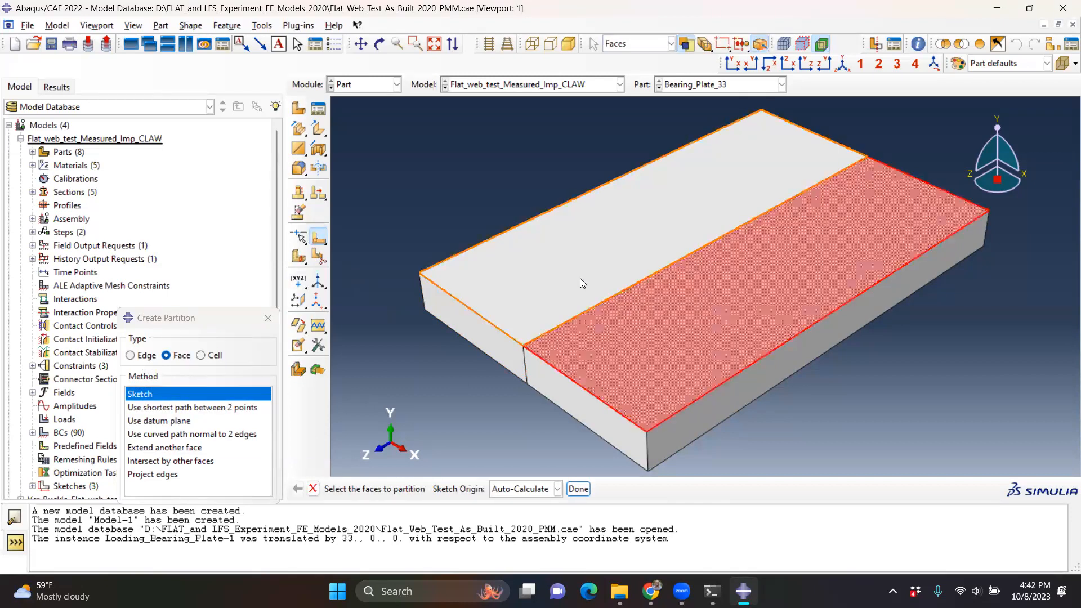
{"action": "left_click", "coordinate": [580, 278], "text": "shift"}
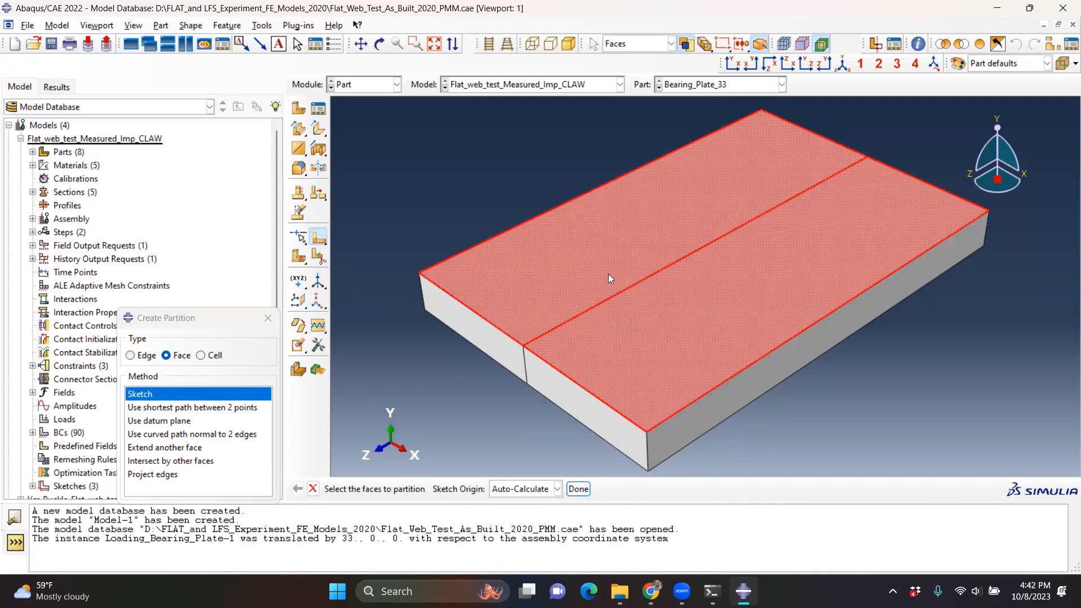
{"action": "left_click", "coordinate": [579, 489]}
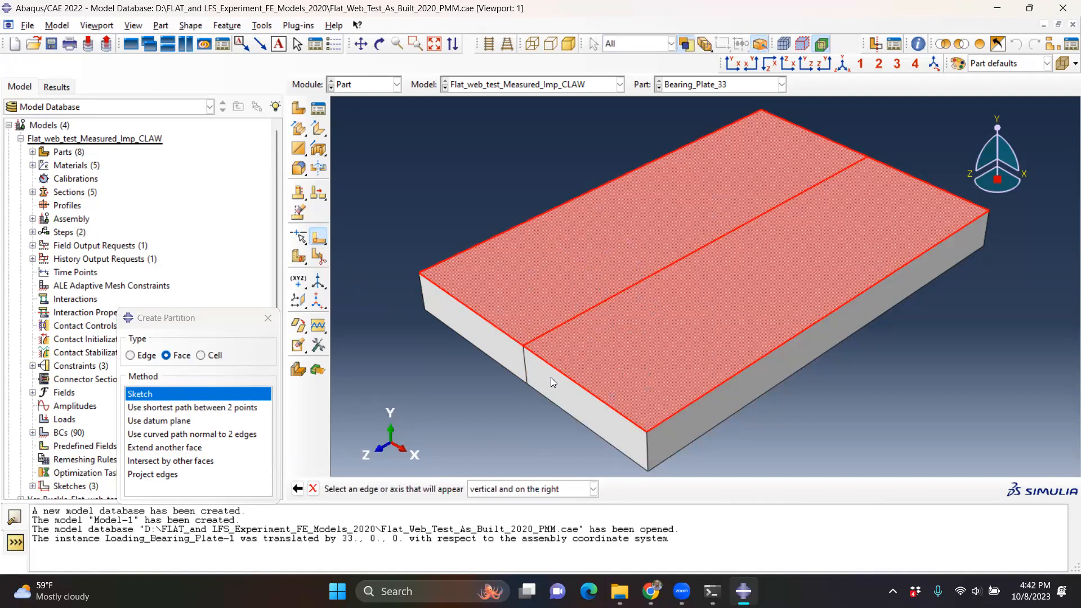
{"action": "left_click", "coordinate": [550, 418]}
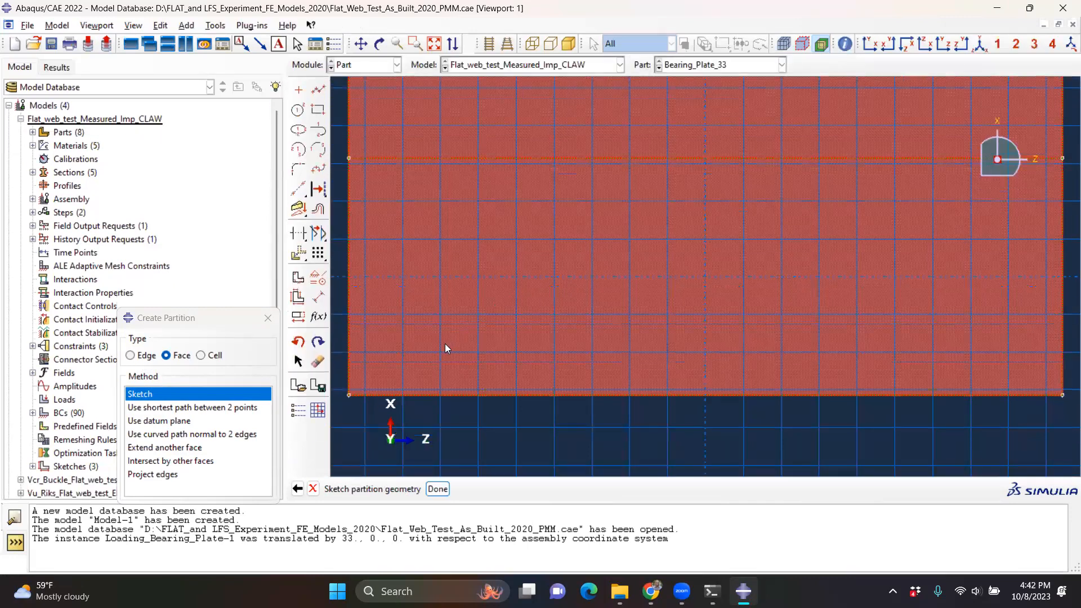
Offset the top face's centerline by 0.5 toward the negative X side.
{"action": "scroll", "coordinate": [443, 344], "scroll_direction": "down", "scroll_amount": 2}
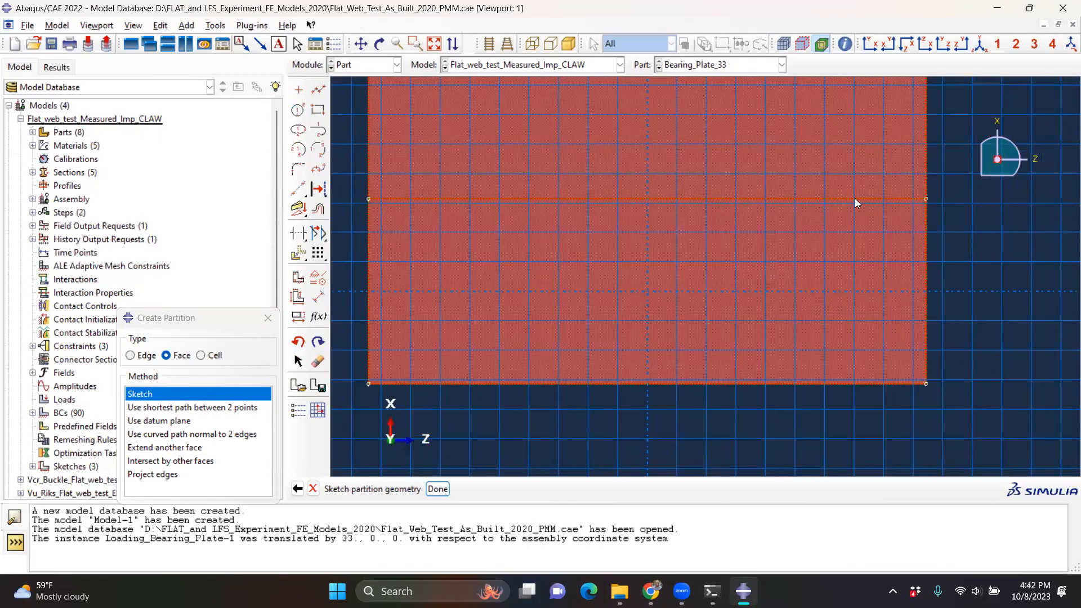
{"action": "scroll", "coordinate": [920, 200], "scroll_direction": "down", "scroll_amount": 1}
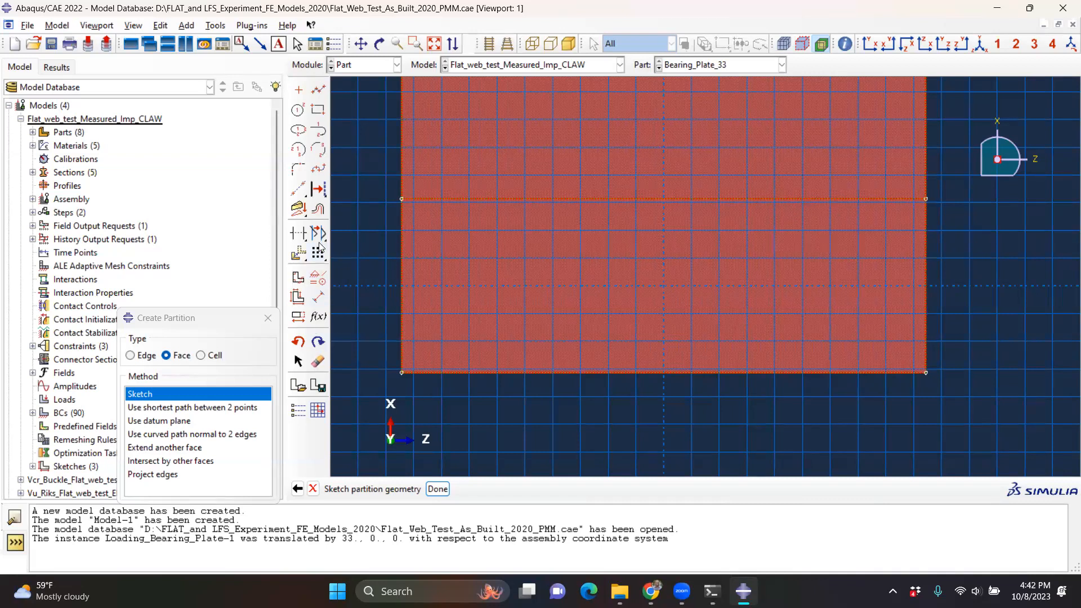
{"action": "left_click", "coordinate": [319, 210]}
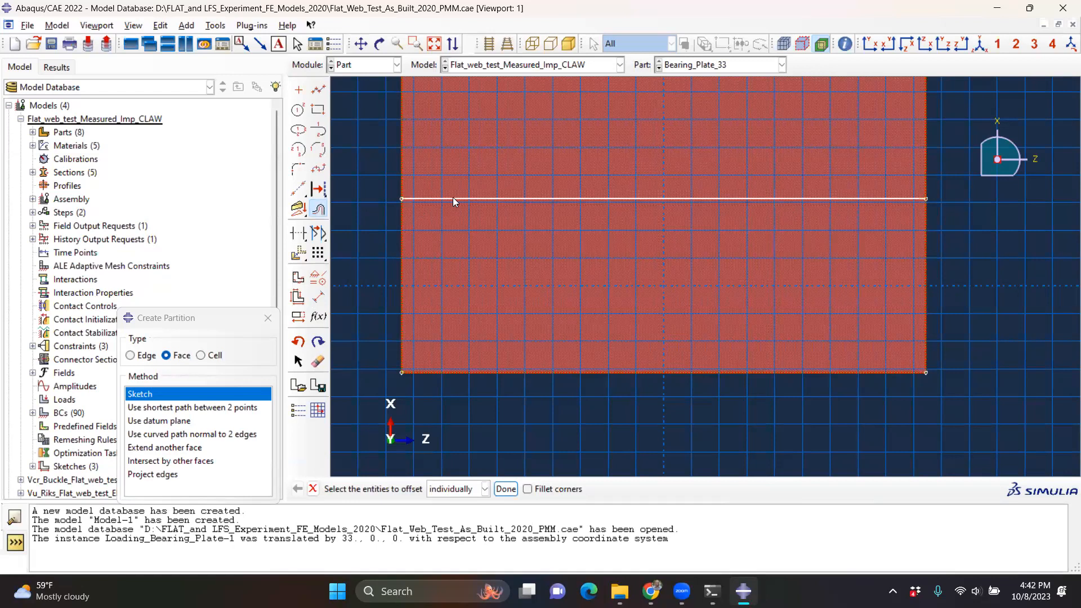
{"action": "left_click", "coordinate": [323, 210]}
{"action": "left_click", "coordinate": [325, 209]}
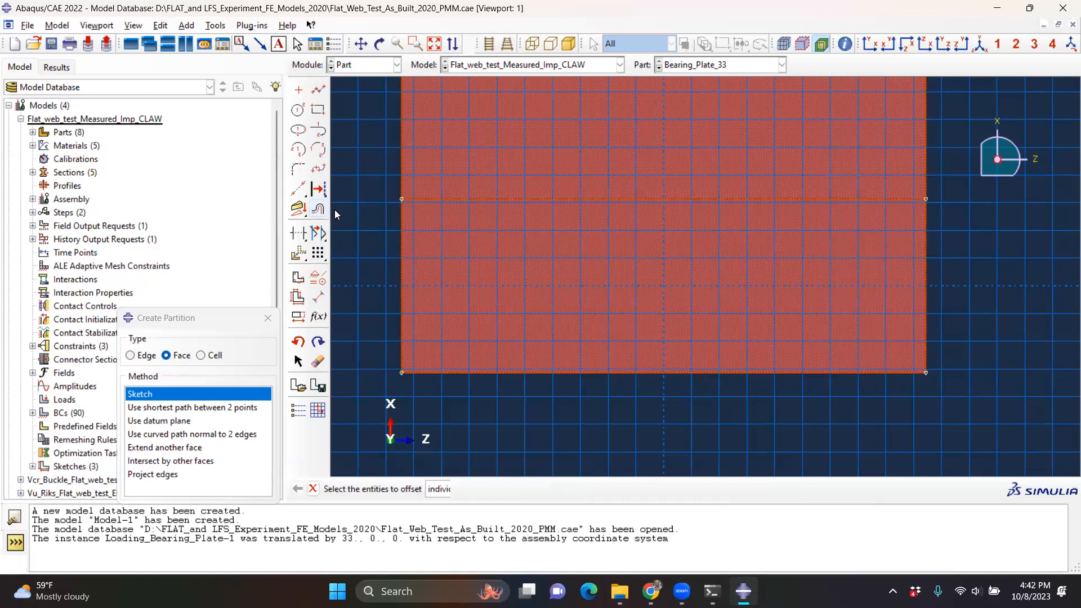
{"action": "middle_click", "coordinate": [476, 193]}
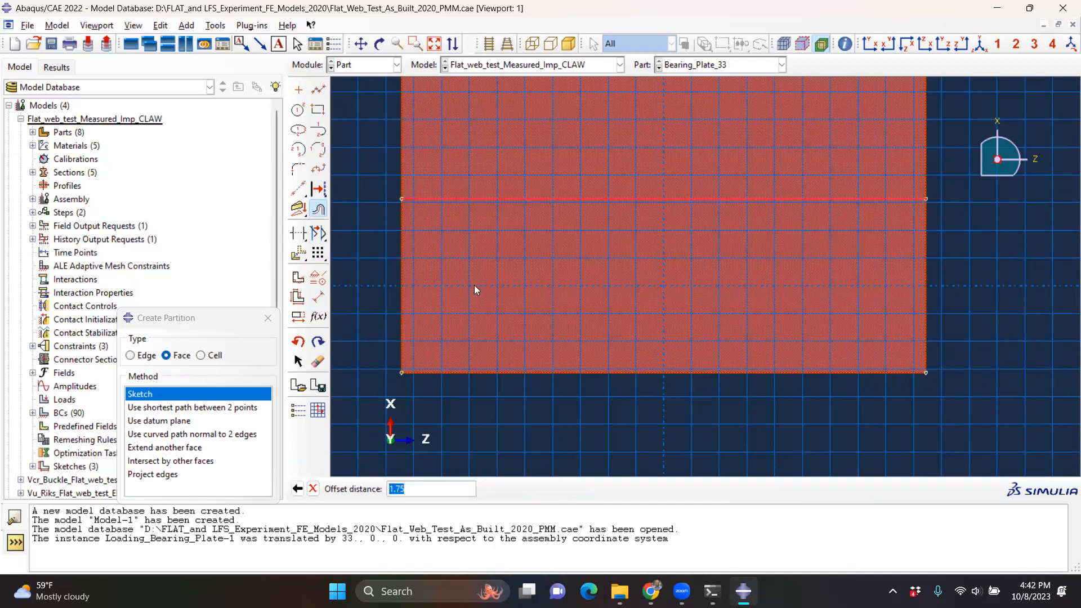
{"action": "type", "text": "0.5"}
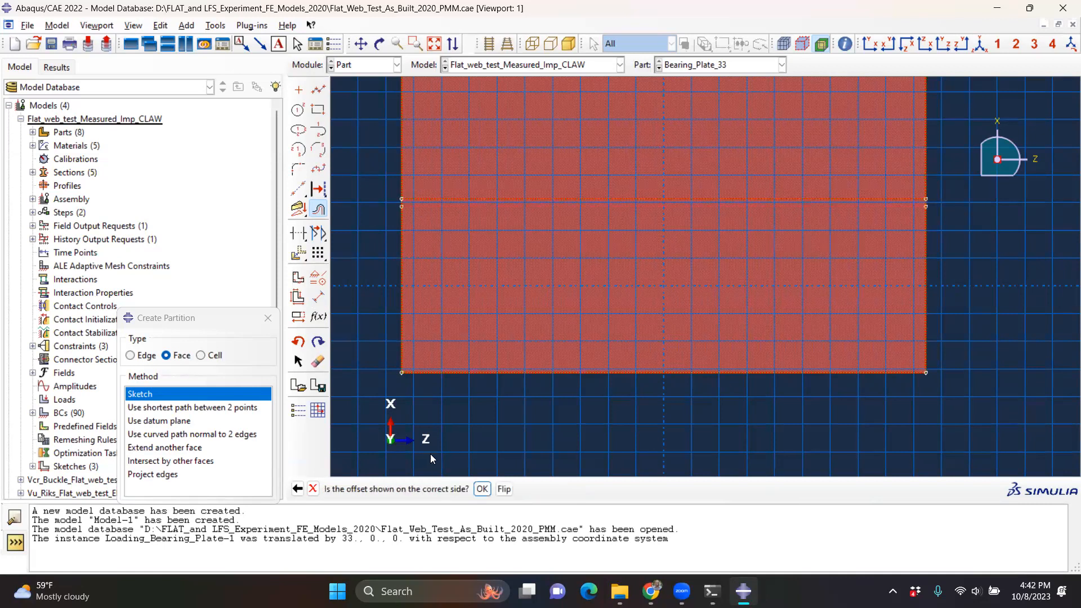
{"action": "left_click", "coordinate": [482, 488]}
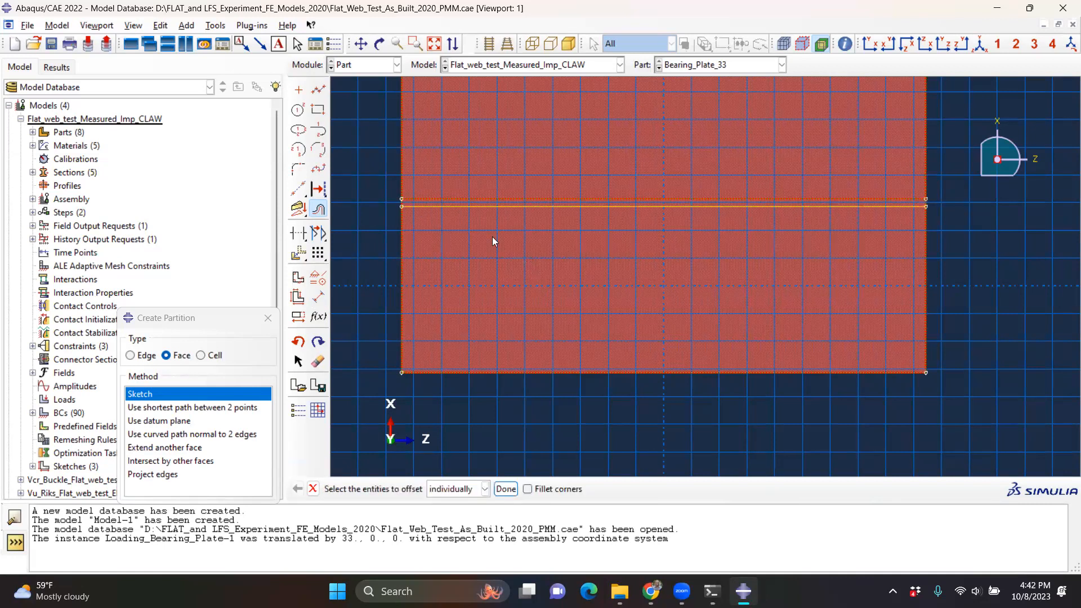
Offset the same centerline by 0.5 toward the positive X side, flipping the offset direction.
{"action": "scroll", "coordinate": [443, 189], "scroll_direction": "up", "scroll_amount": 1}
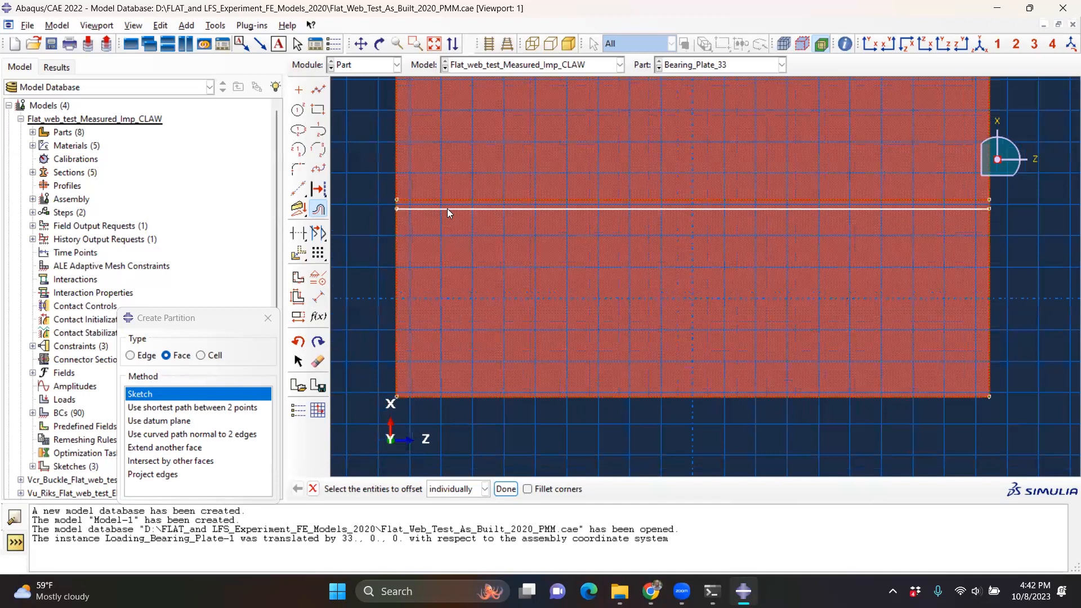
{"action": "left_click", "coordinate": [490, 199]}
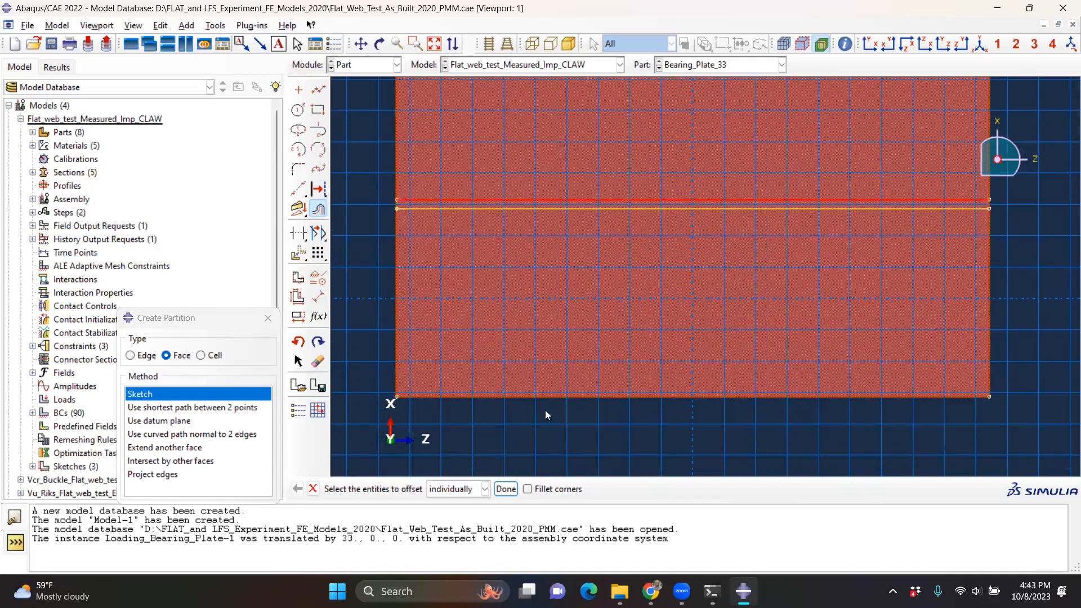
{"action": "left_click", "coordinate": [506, 488]}
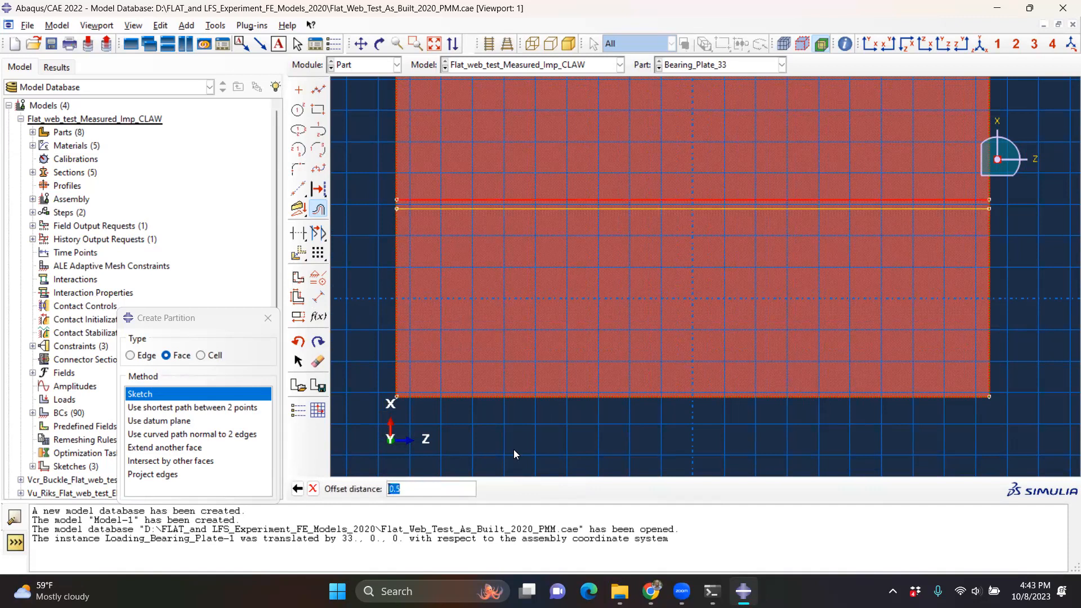
{"action": "key", "text": "Return"}
{"action": "left_click", "coordinate": [504, 489]}
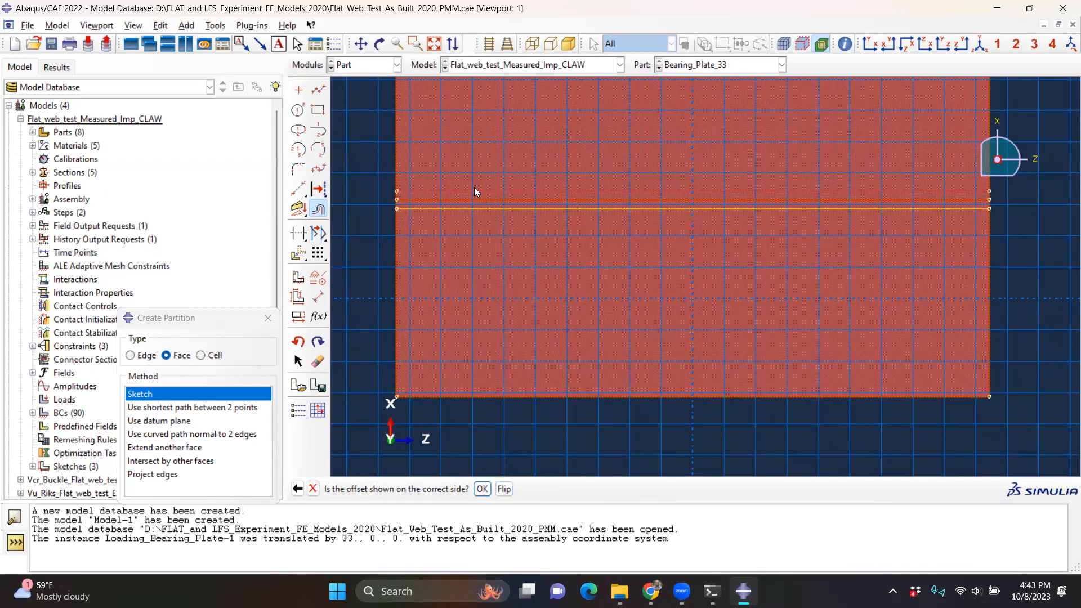
{"action": "left_click", "coordinate": [483, 489]}
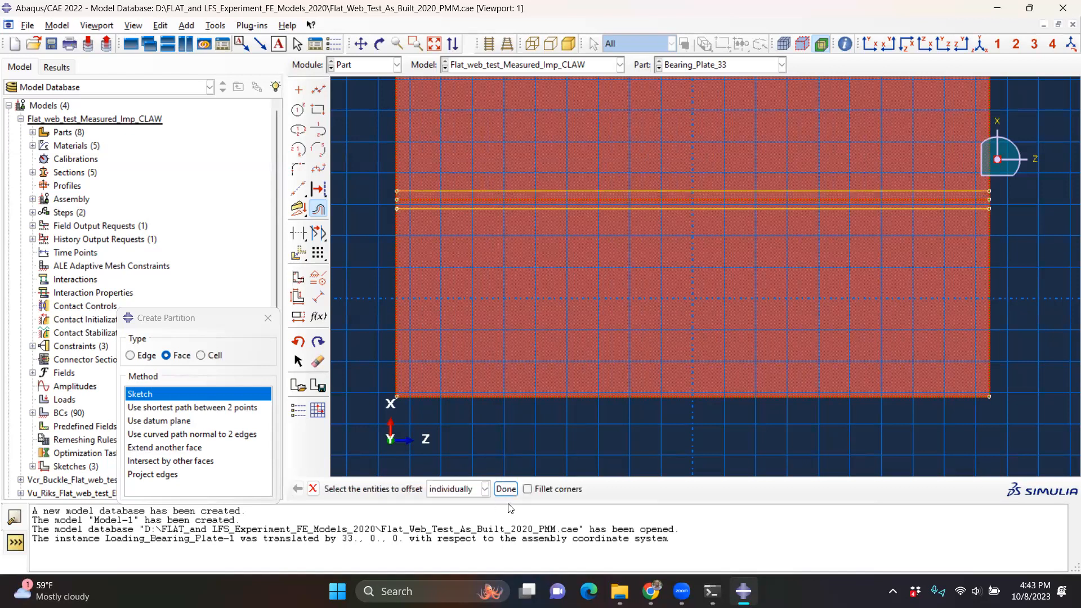
Finish the sketch to partition the top face along both offset lines, and close the partition settings.
{"action": "left_click", "coordinate": [505, 488]}
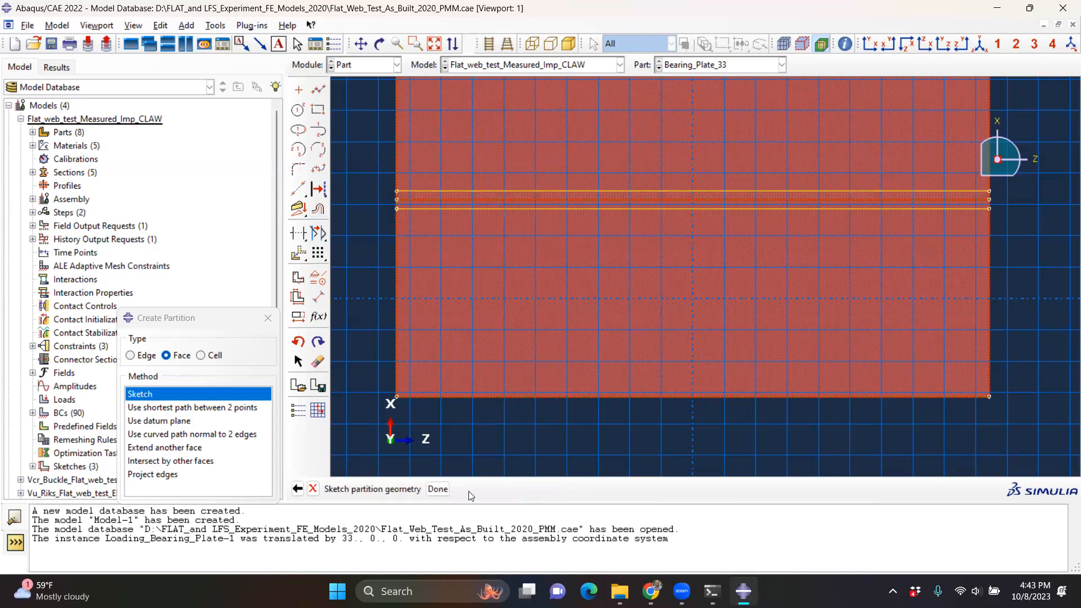
{"action": "left_click", "coordinate": [438, 489]}
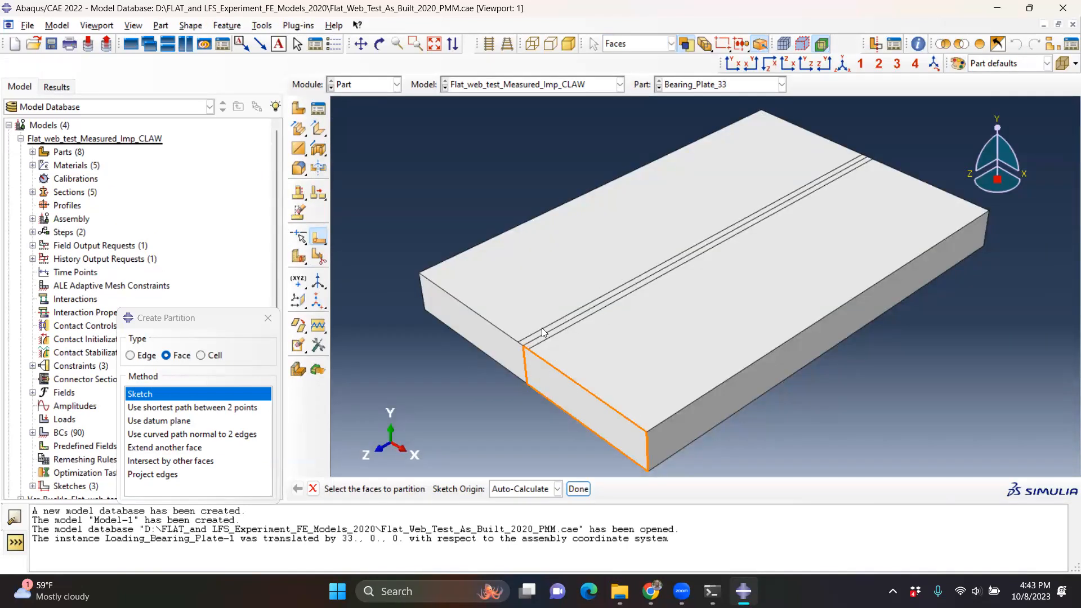
{"action": "scroll", "coordinate": [535, 318], "scroll_direction": "down", "scroll_amount": 2}
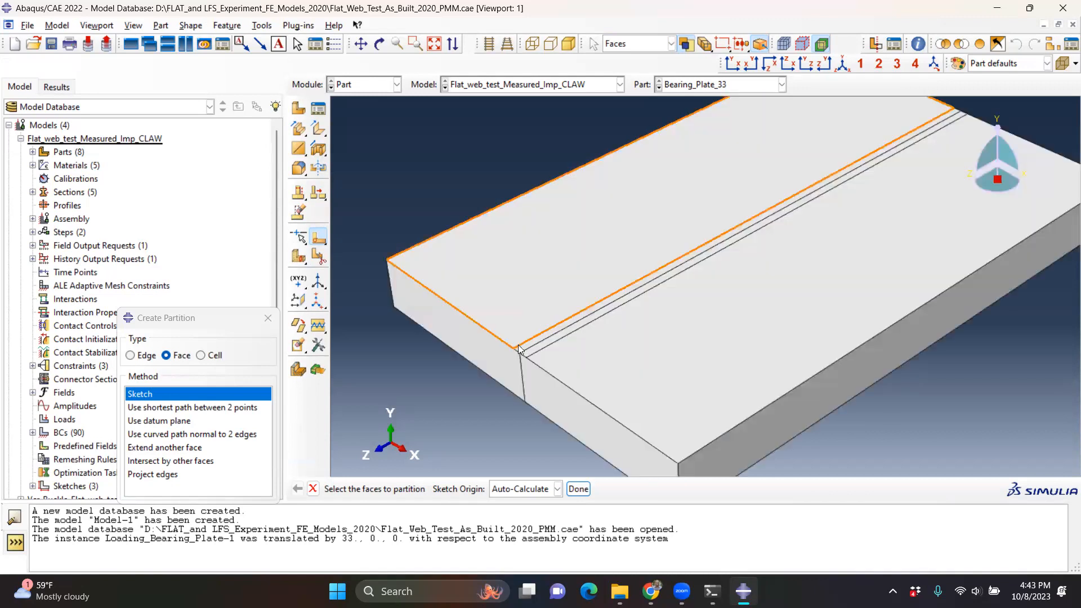
{"action": "scroll", "coordinate": [540, 340], "scroll_direction": "down", "scroll_amount": 1}
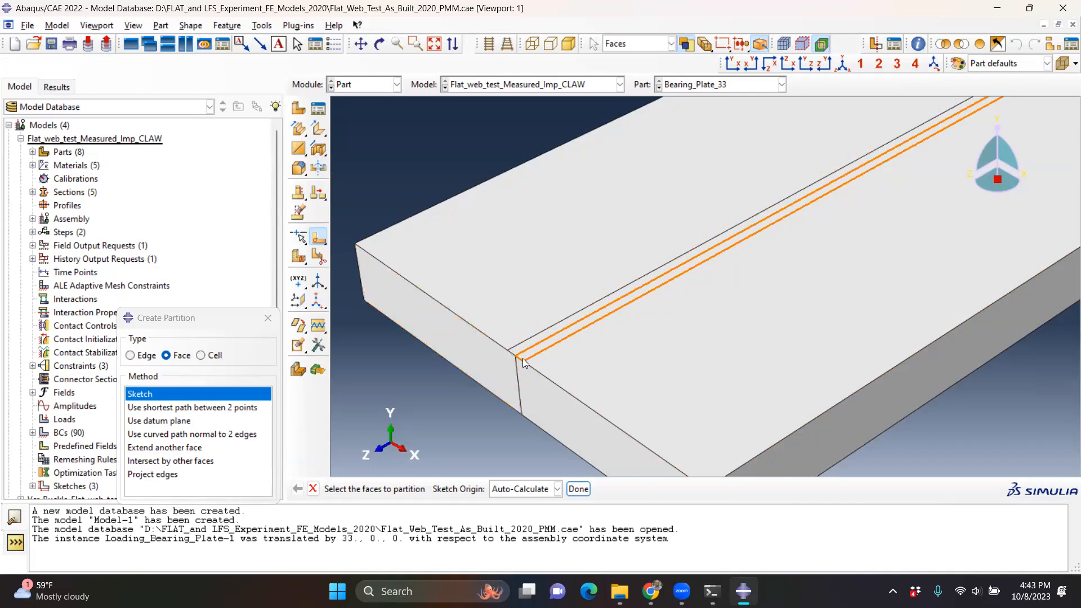
{"action": "scroll", "coordinate": [550, 332], "scroll_direction": "down", "scroll_amount": 4}
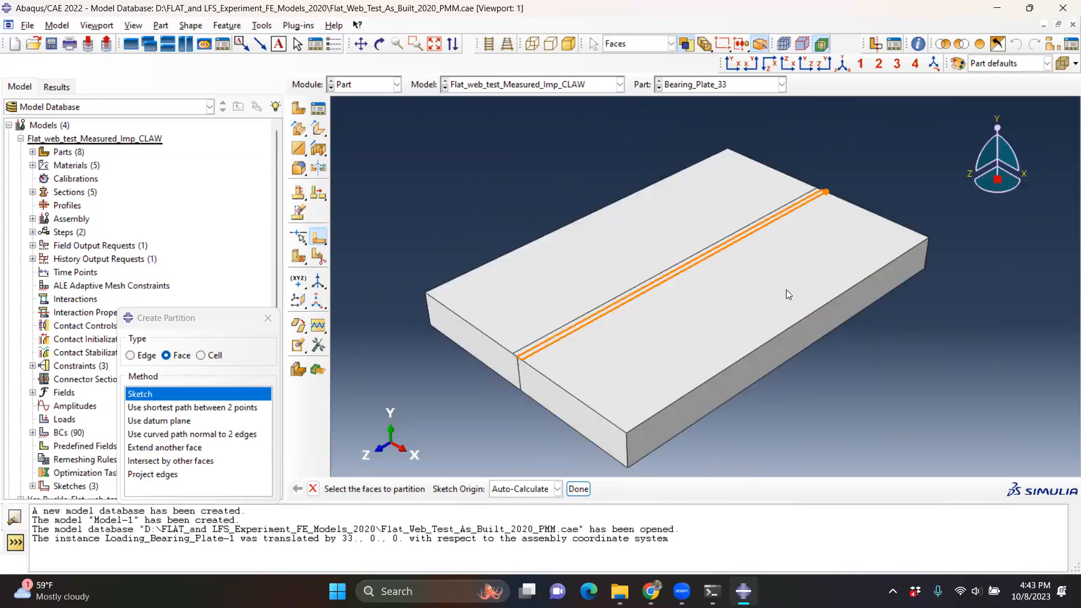
{"action": "left_click", "coordinate": [264, 321]}
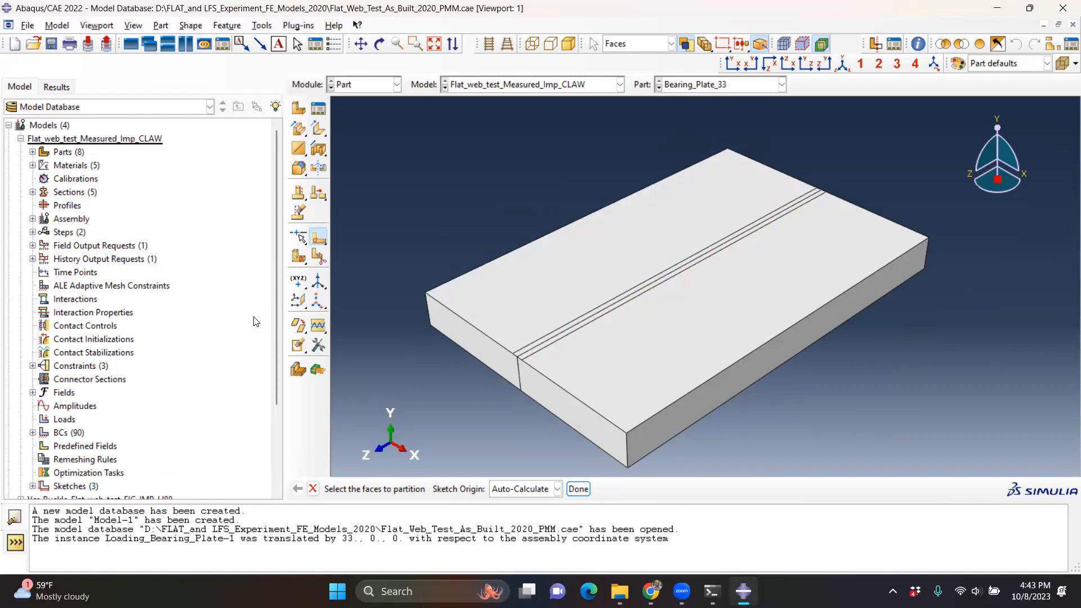
Switch to the Assembly module and examine the loading bearing plate beside the girder's top flange.
{"action": "left_click", "coordinate": [392, 85]}
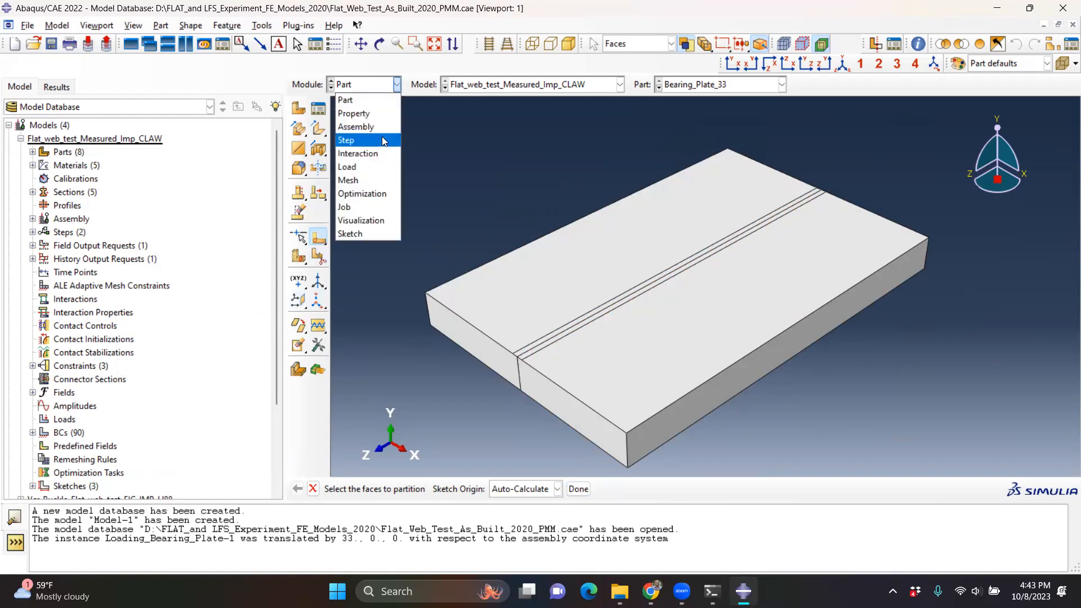
{"action": "left_click", "coordinate": [383, 130]}
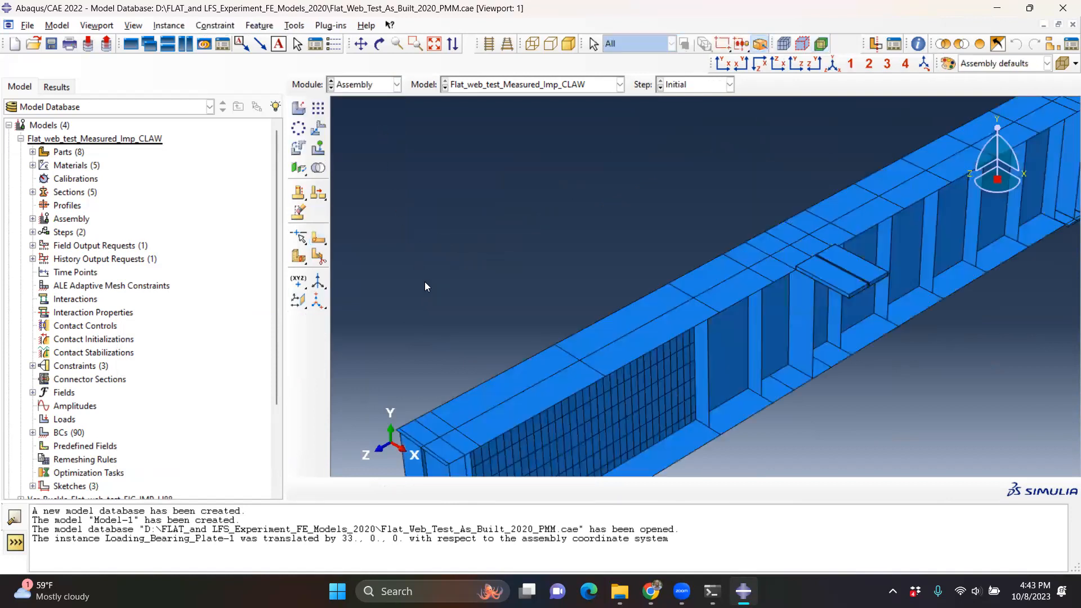
{"action": "scroll", "coordinate": [850, 257], "scroll_direction": "up", "scroll_amount": 5}
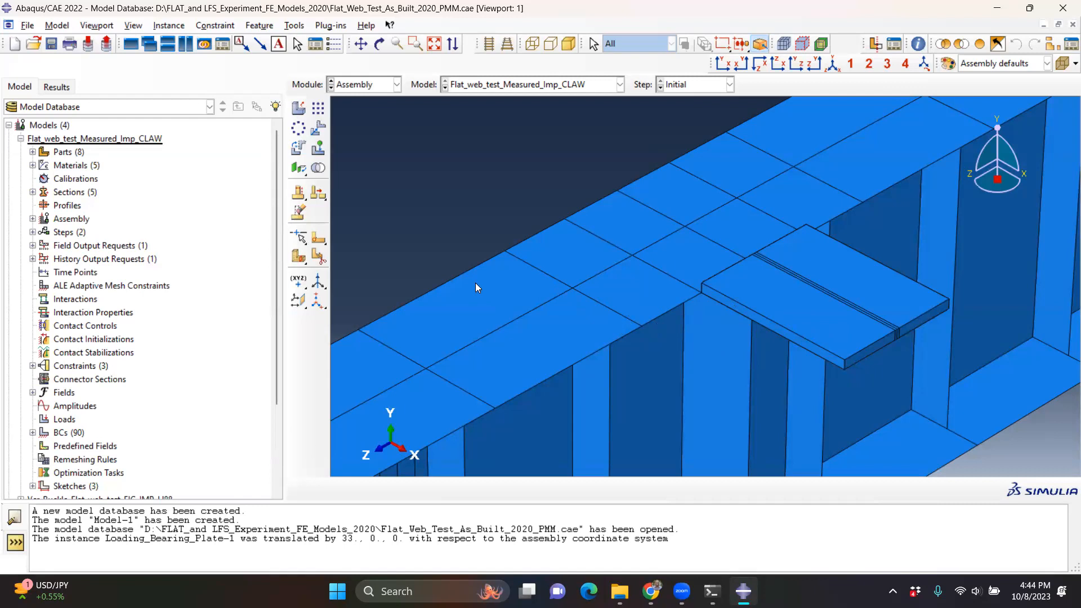
Start a Tie constraint in the Interaction module, choosing Surface as the main type.
{"action": "left_click", "coordinate": [371, 85]}
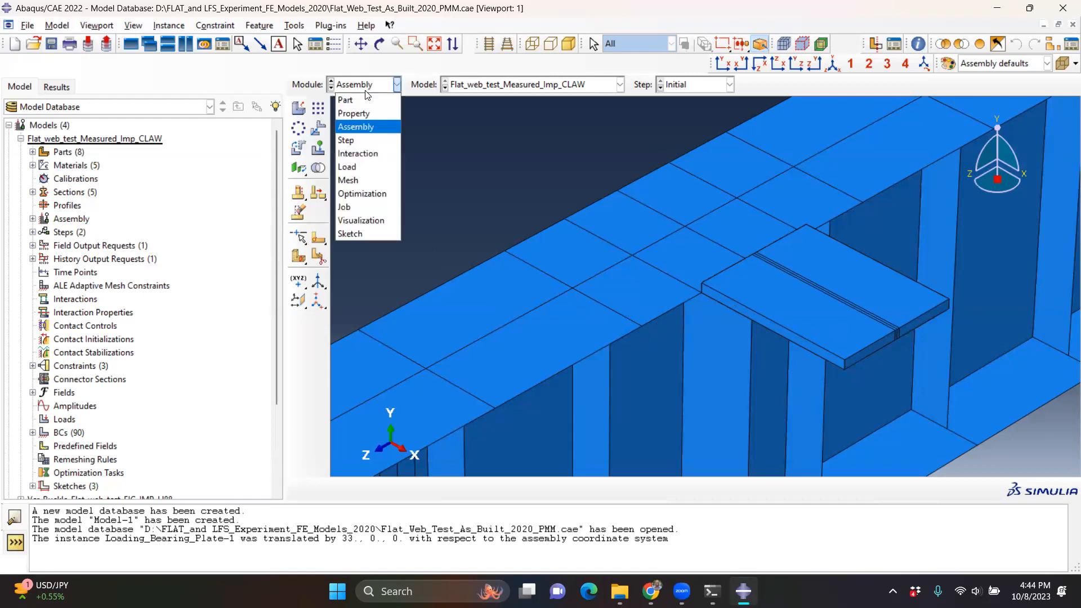
{"action": "left_click", "coordinate": [362, 154]}
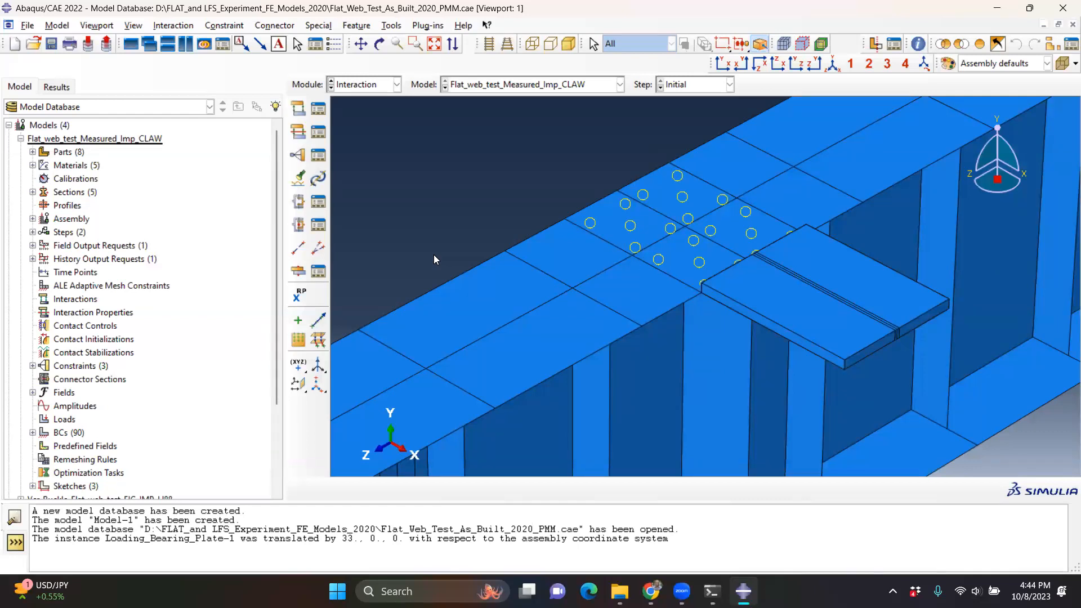
{"action": "left_click", "coordinate": [298, 156]}
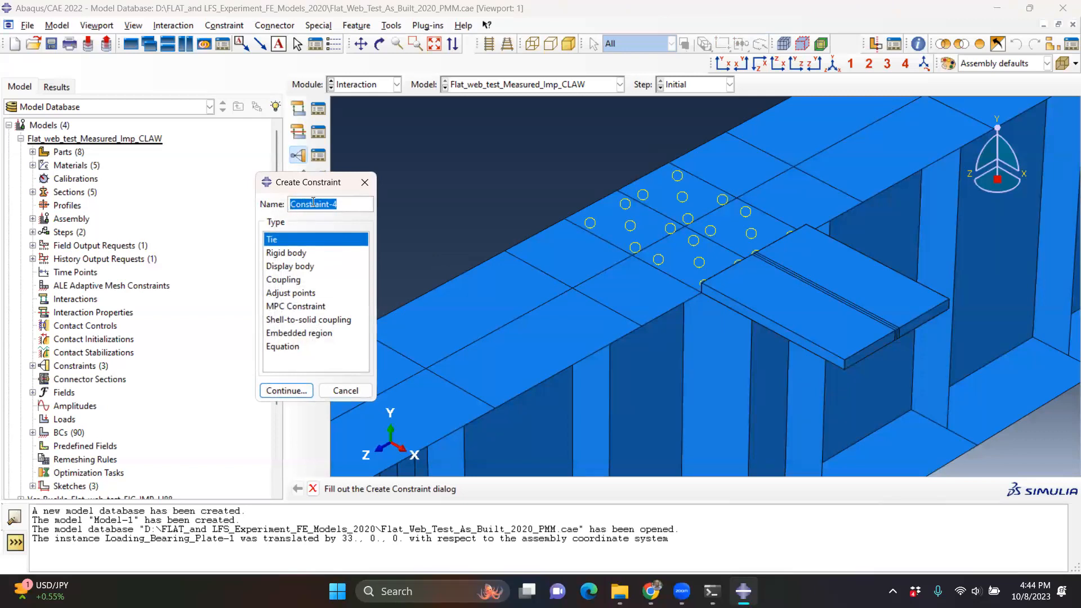
{"action": "left_click", "coordinate": [286, 244]}
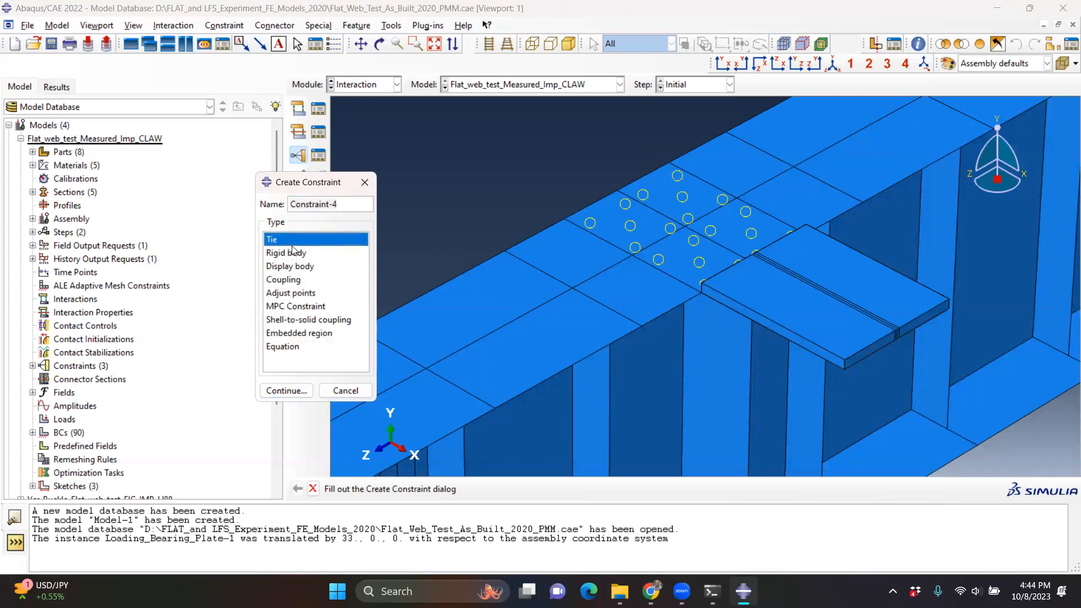
{"action": "left_click", "coordinate": [286, 391]}
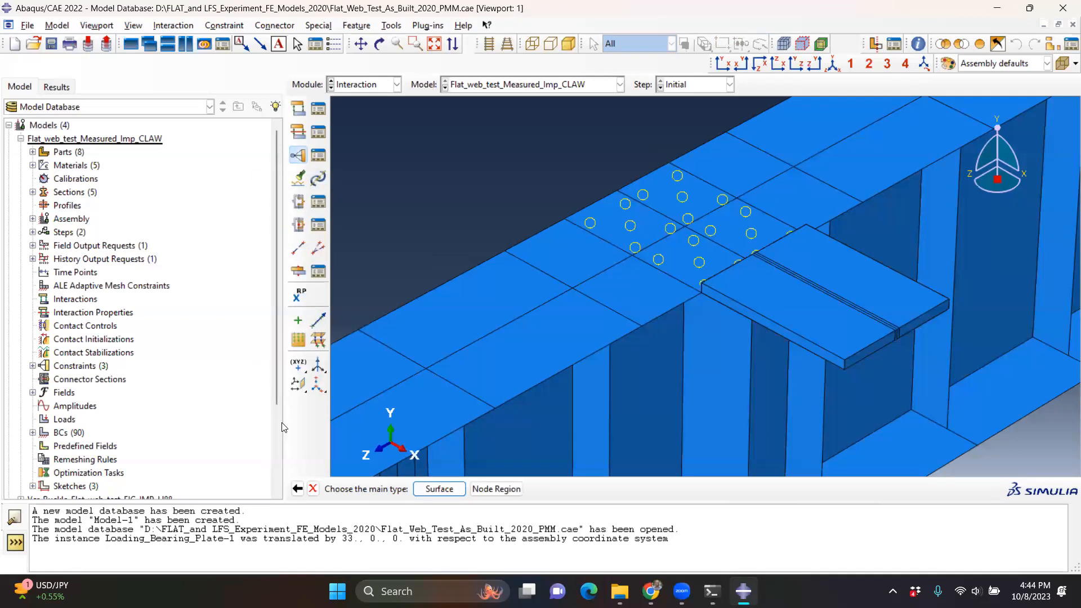
{"action": "left_click", "coordinate": [433, 494]}
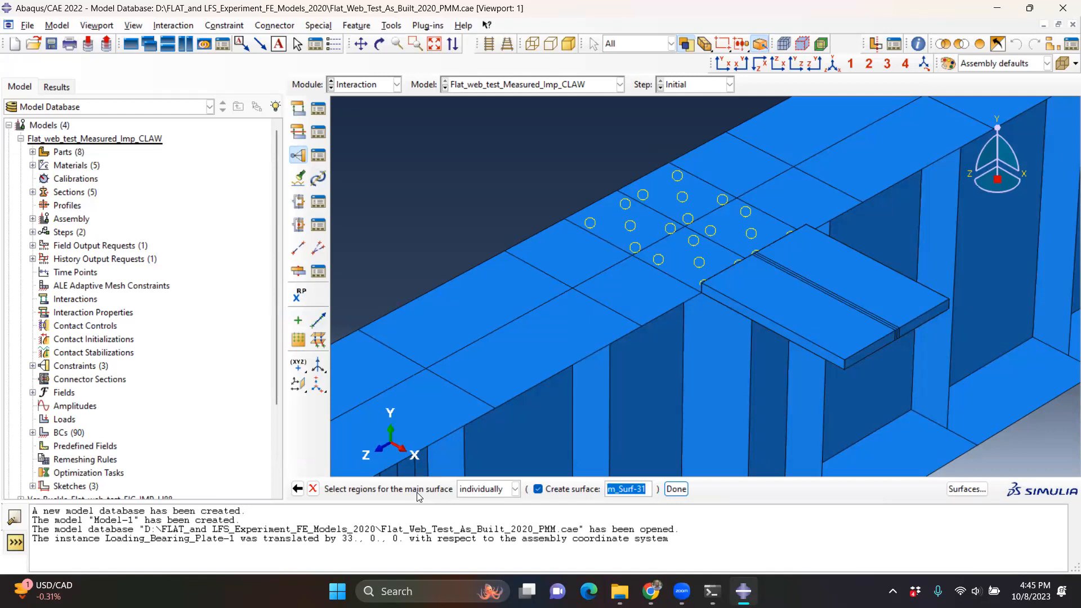
Pick all the bottom faces of the loading bearing plate, including the narrow centre strips, as main surface m_Surf-31.
{"action": "left_click_drag", "start_coordinate": [693, 419], "coordinate": [656, 235], "text": "ctrl+alt"}
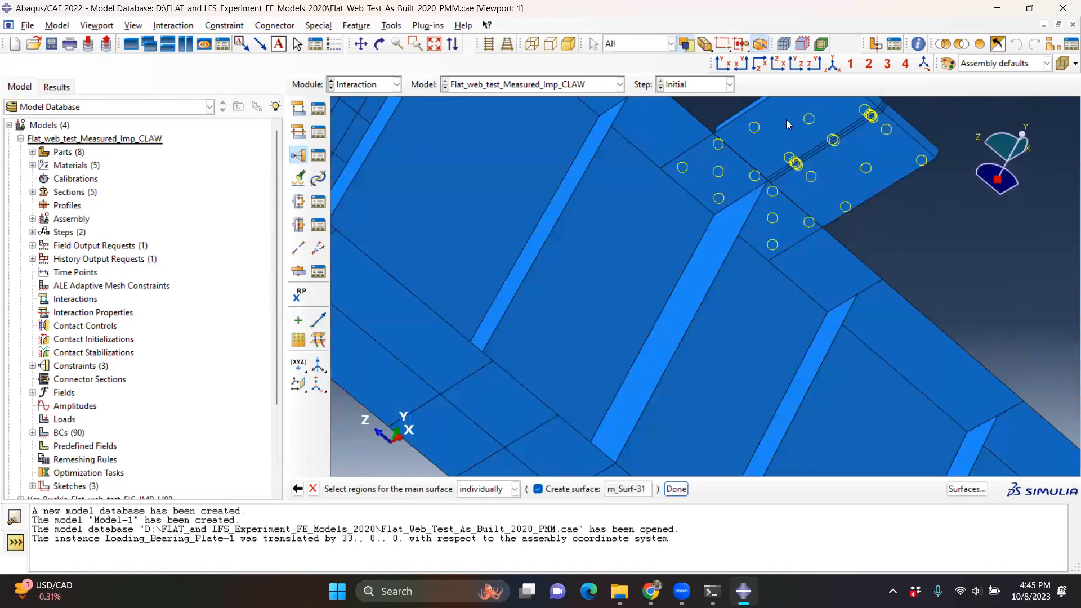
{"action": "scroll", "coordinate": [789, 128], "scroll_direction": "up", "scroll_amount": 2}
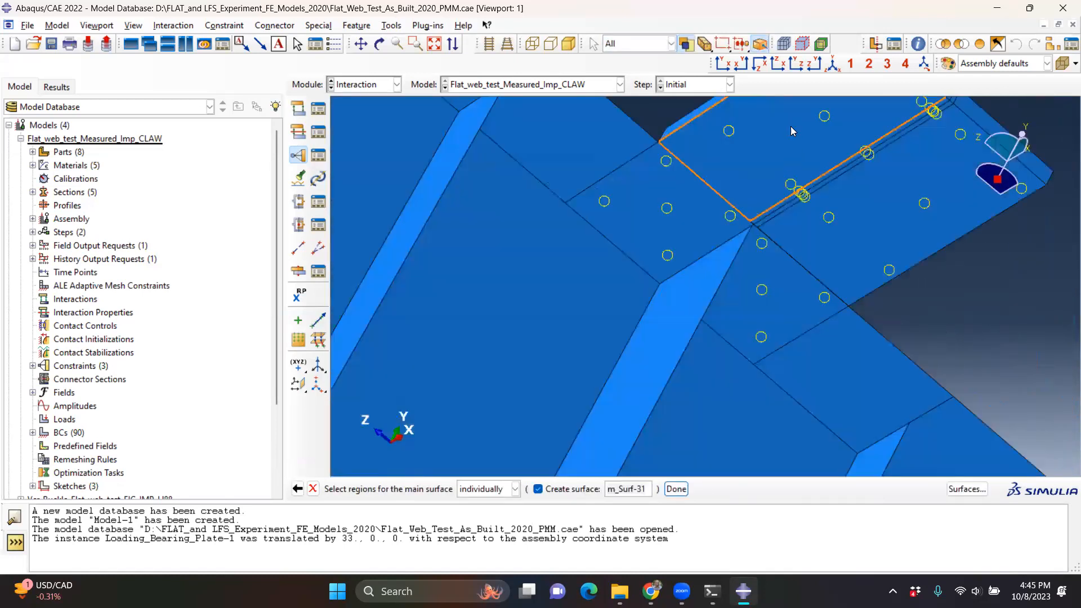
{"action": "left_click", "coordinate": [795, 129]}
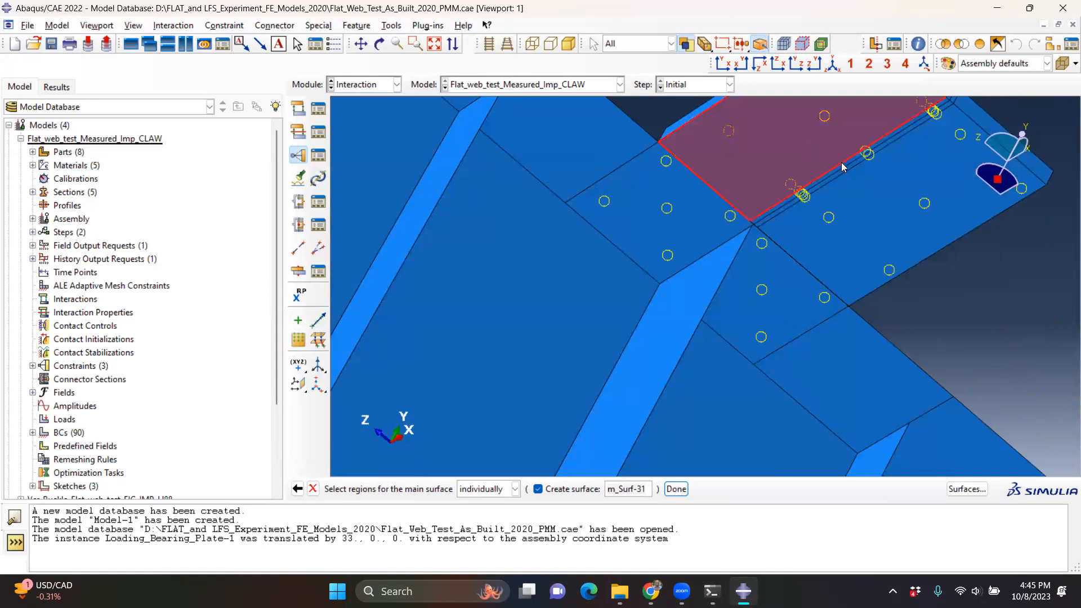
{"action": "left_click", "coordinate": [886, 192], "text": "shift"}
{"action": "scroll", "coordinate": [864, 161], "scroll_direction": "up", "scroll_amount": 2}
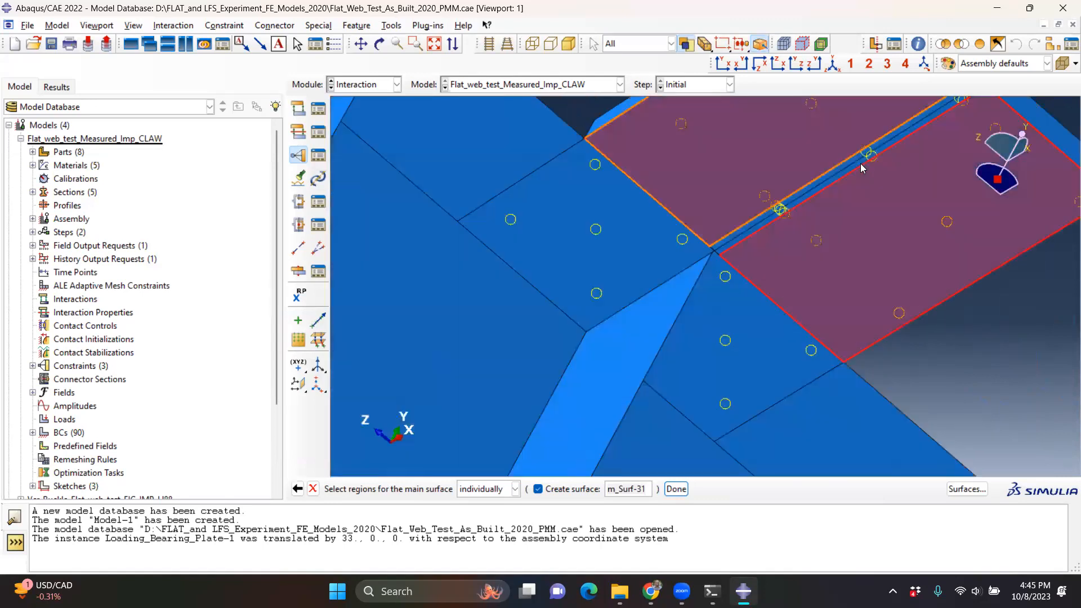
{"action": "scroll", "coordinate": [861, 164], "scroll_direction": "up", "scroll_amount": 2}
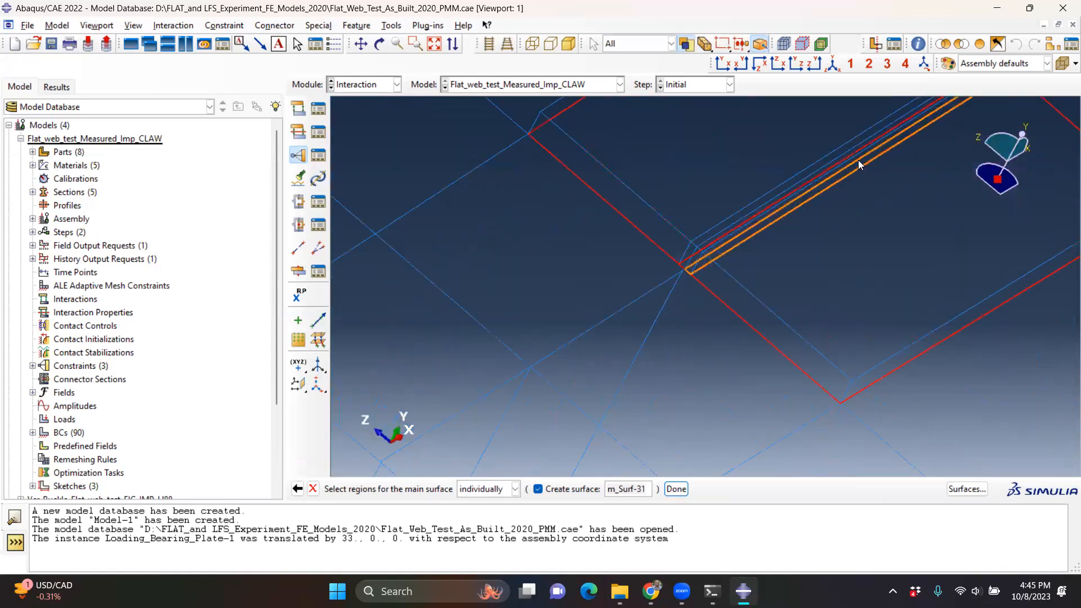
{"action": "scroll", "coordinate": [863, 164], "scroll_direction": "down", "scroll_amount": 1}
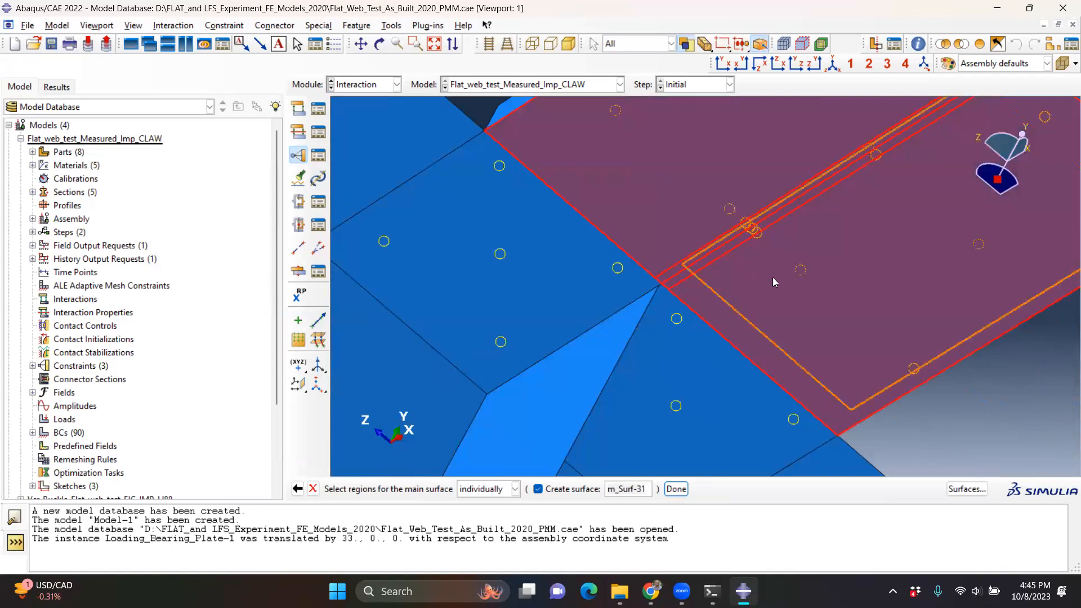
{"action": "scroll", "coordinate": [766, 280], "scroll_direction": "down", "scroll_amount": 3}
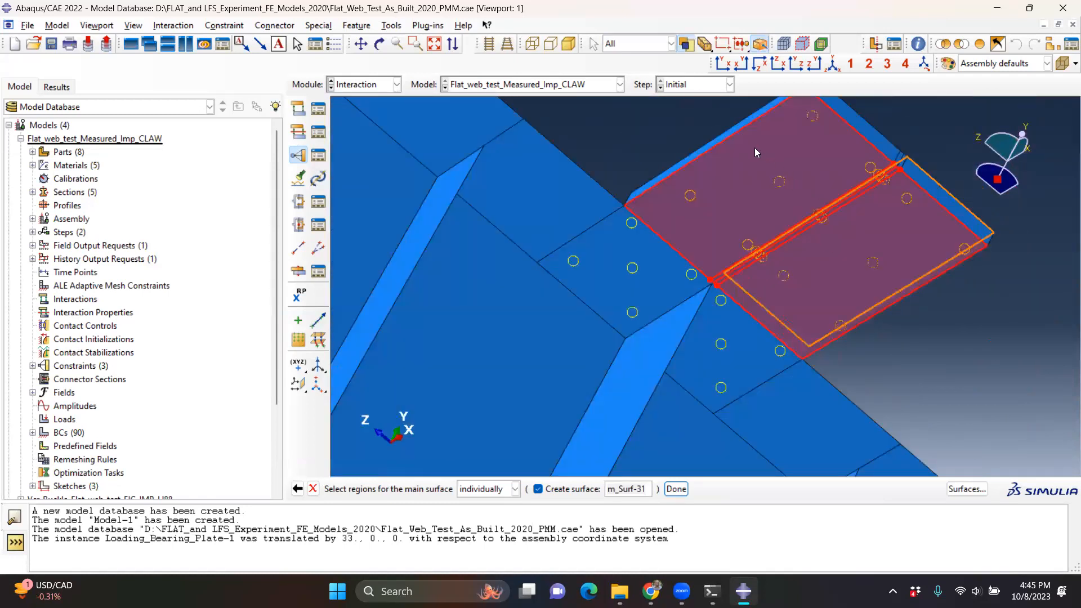
{"action": "left_click", "coordinate": [675, 489]}
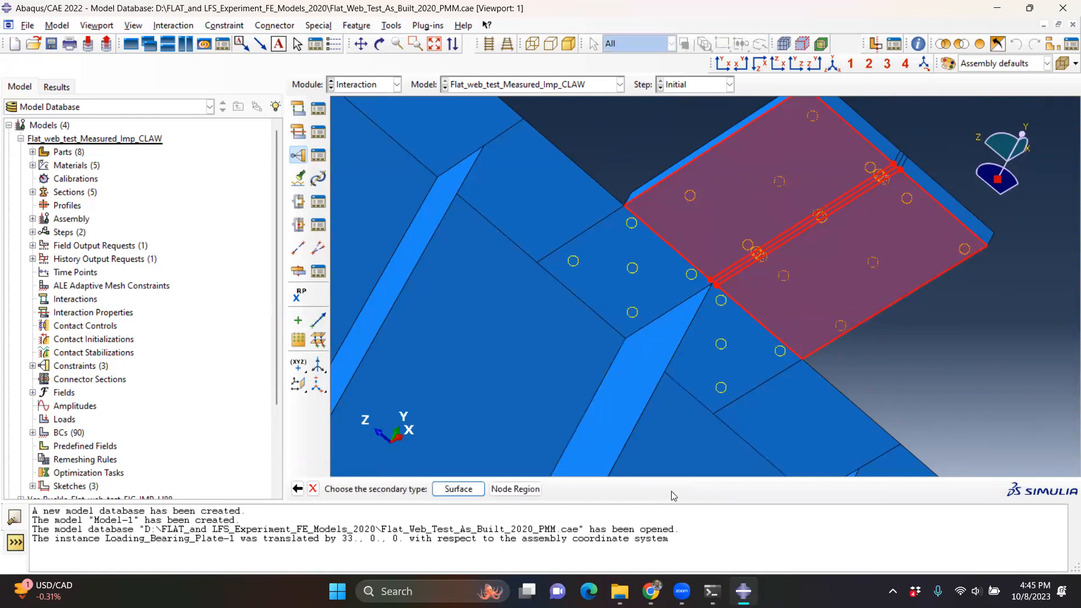
Pick the four top-flange faces of the bearing area as secondary surface s_Surf-31 on the purple side, then discard the tie constraint.
{"action": "left_click", "coordinate": [833, 66]}
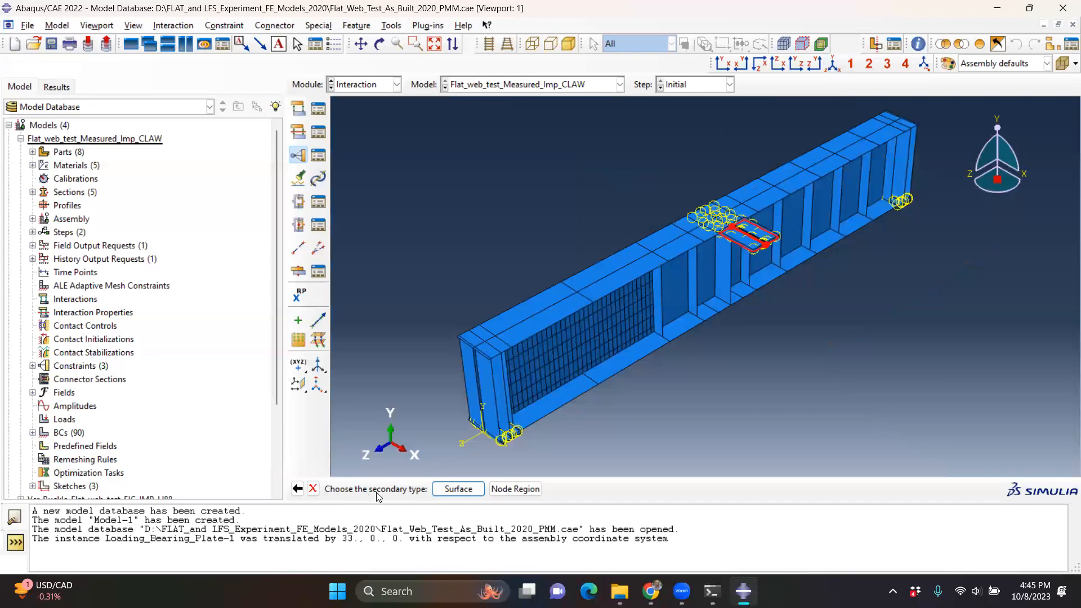
{"action": "scroll", "coordinate": [704, 187], "scroll_direction": "up", "scroll_amount": 5}
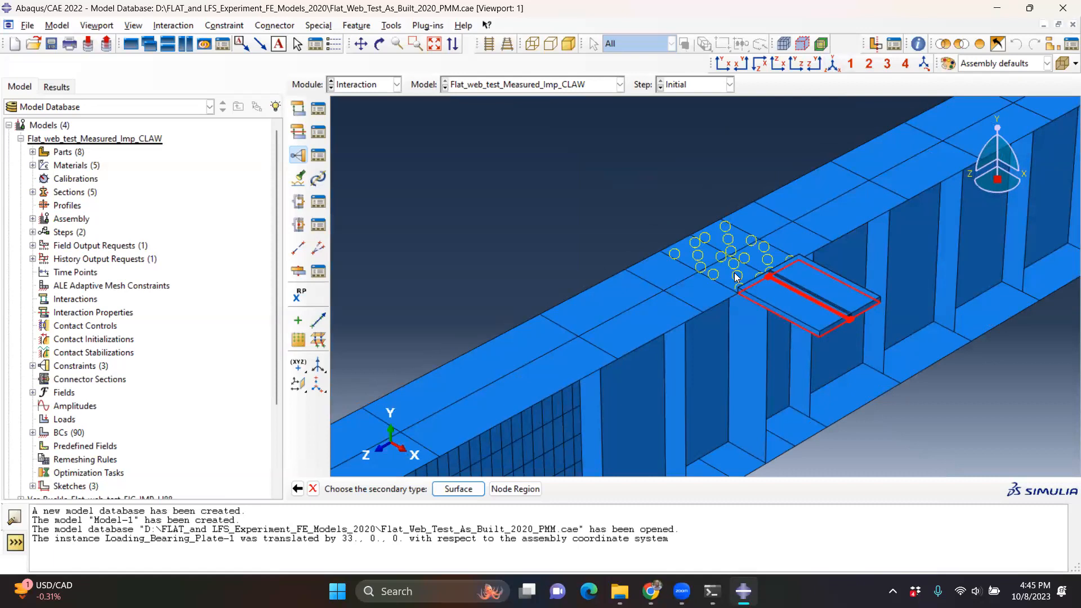
{"action": "left_click", "coordinate": [459, 489]}
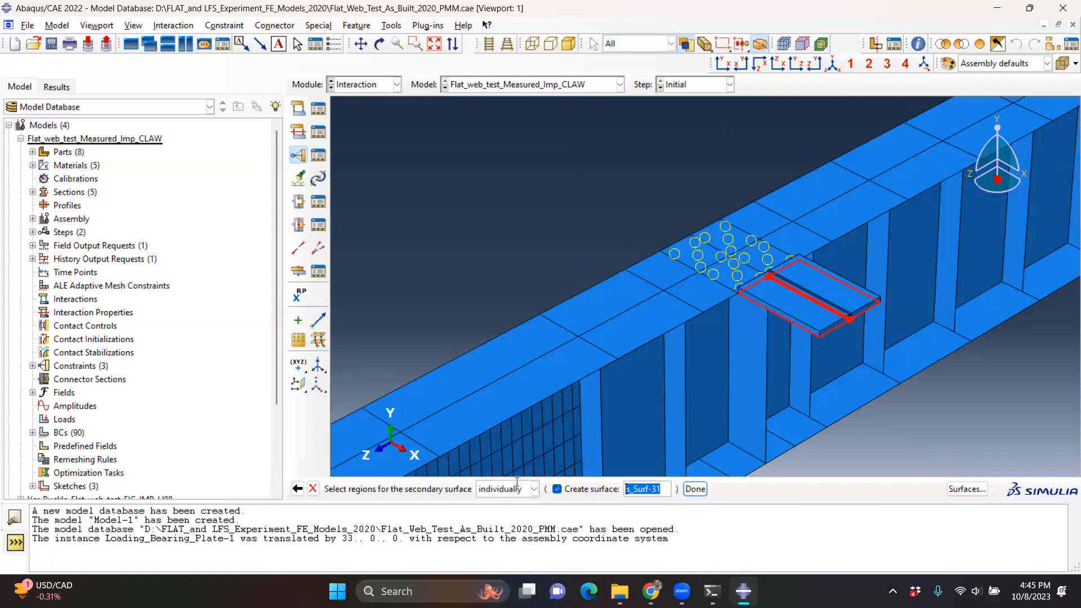
{"action": "left_click", "coordinate": [727, 272]}
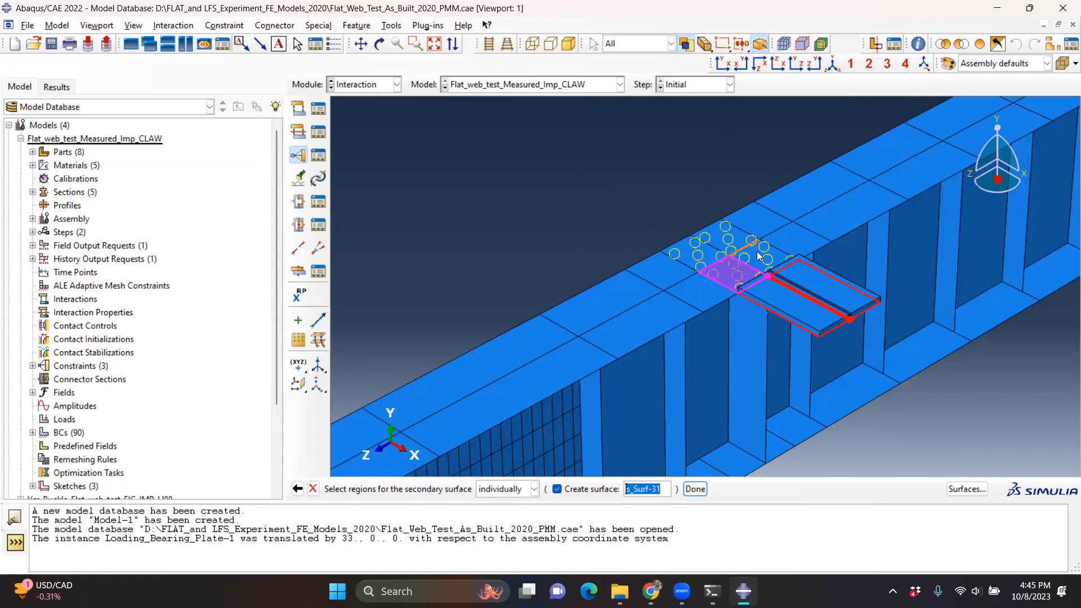
{"action": "left_click", "coordinate": [702, 258], "text": "shift"}
{"action": "left_click", "coordinate": [702, 259], "text": "shift"}
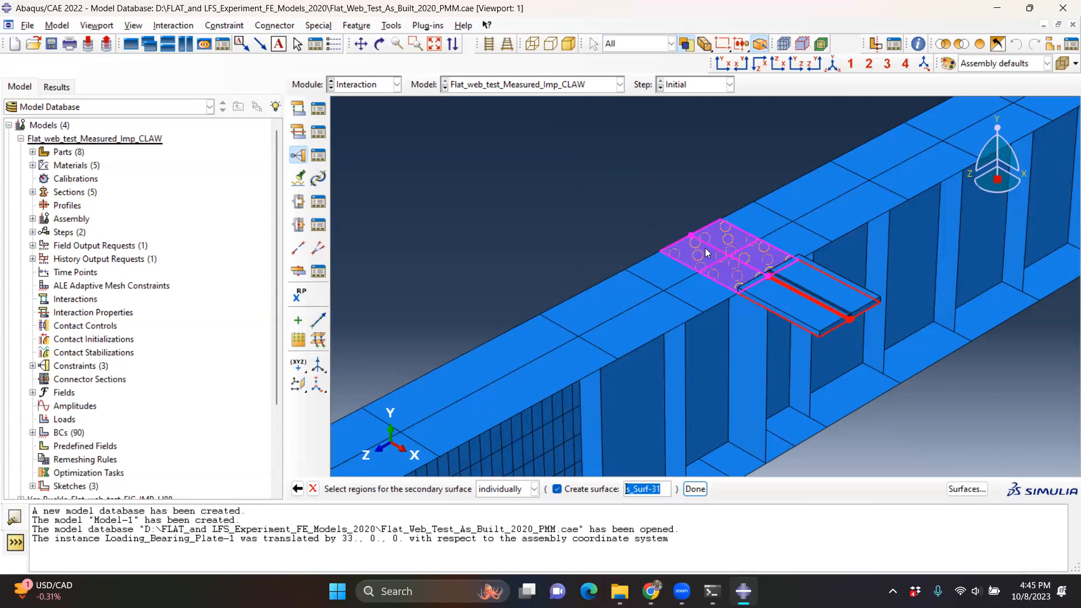
{"action": "scroll", "coordinate": [707, 252], "scroll_direction": "up", "scroll_amount": 3}
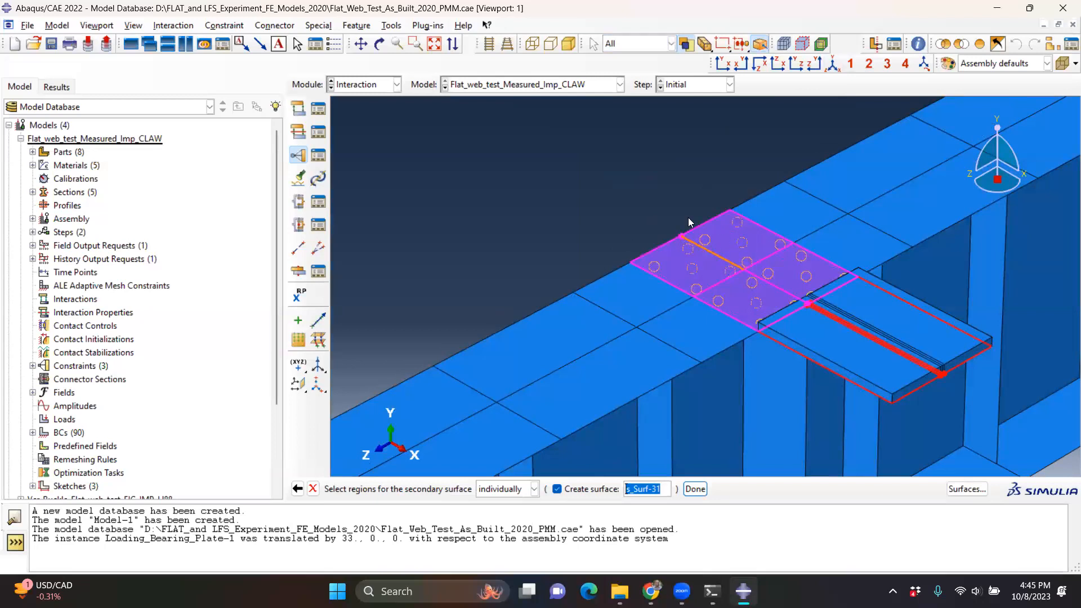
{"action": "left_click", "coordinate": [696, 489]}
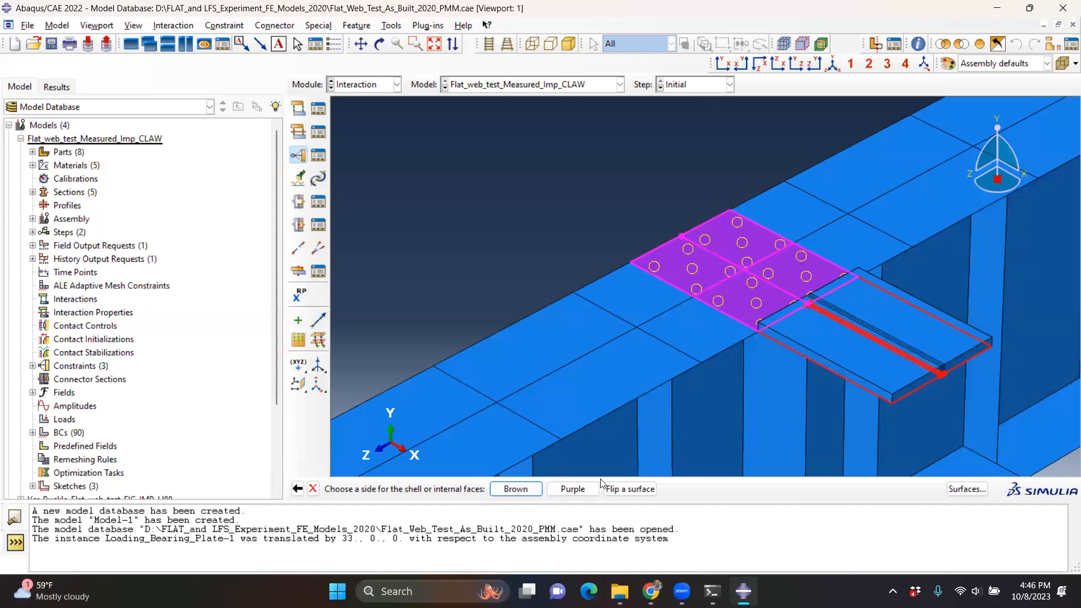
{"action": "left_click", "coordinate": [573, 489]}
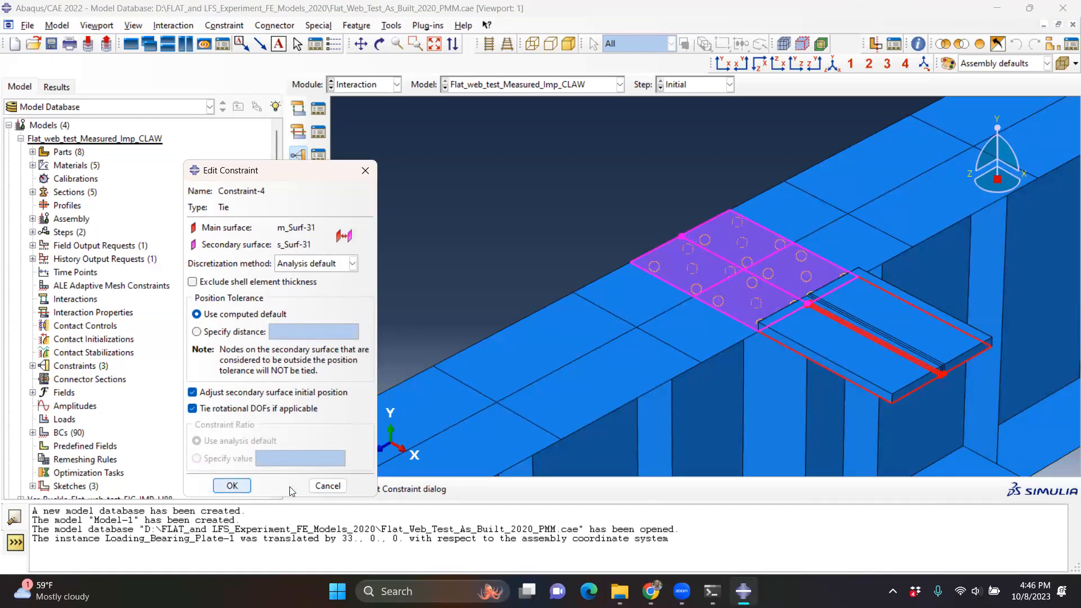
{"action": "left_click", "coordinate": [365, 175]}
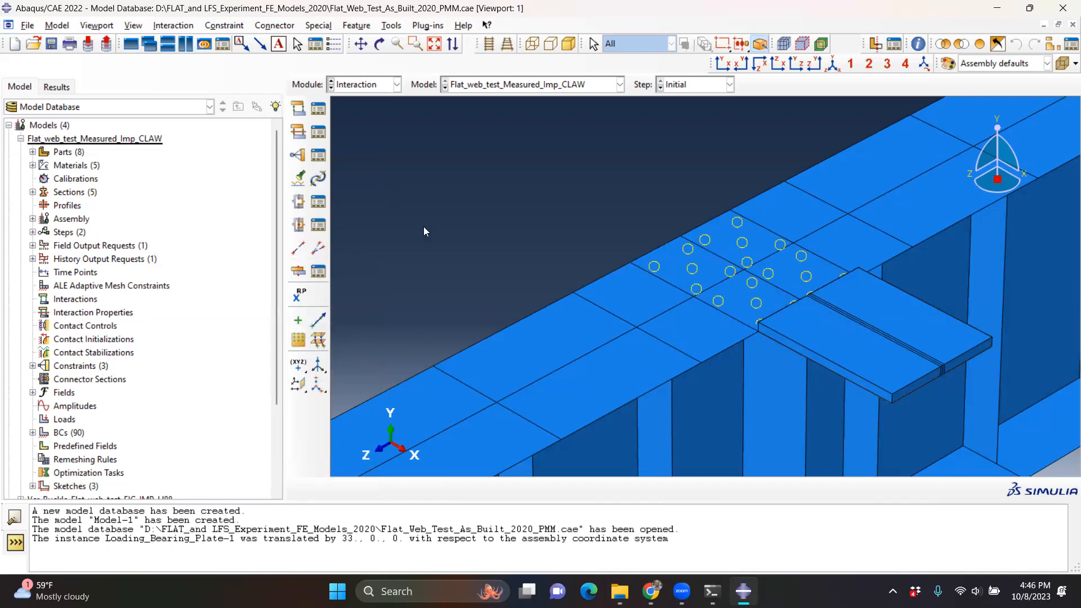
In the Assembly module, translate the loading bearing plate by -33 along X onto the girder's top flange.
{"action": "left_click", "coordinate": [396, 84]}
{"action": "left_click", "coordinate": [376, 128]}
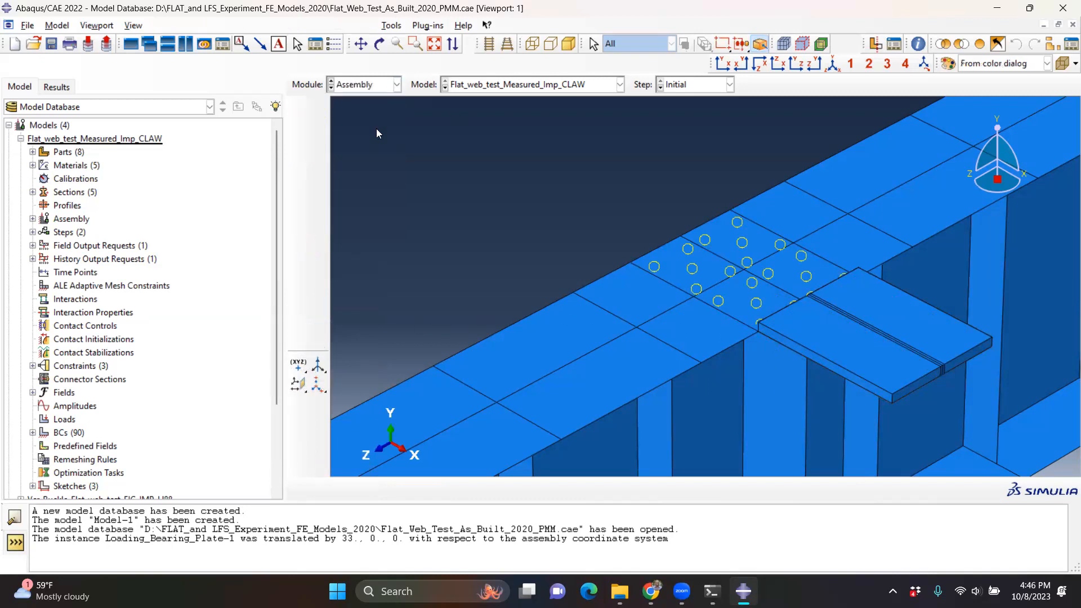
{"action": "left_click", "coordinate": [318, 133]}
{"action": "left_click", "coordinate": [838, 340]}
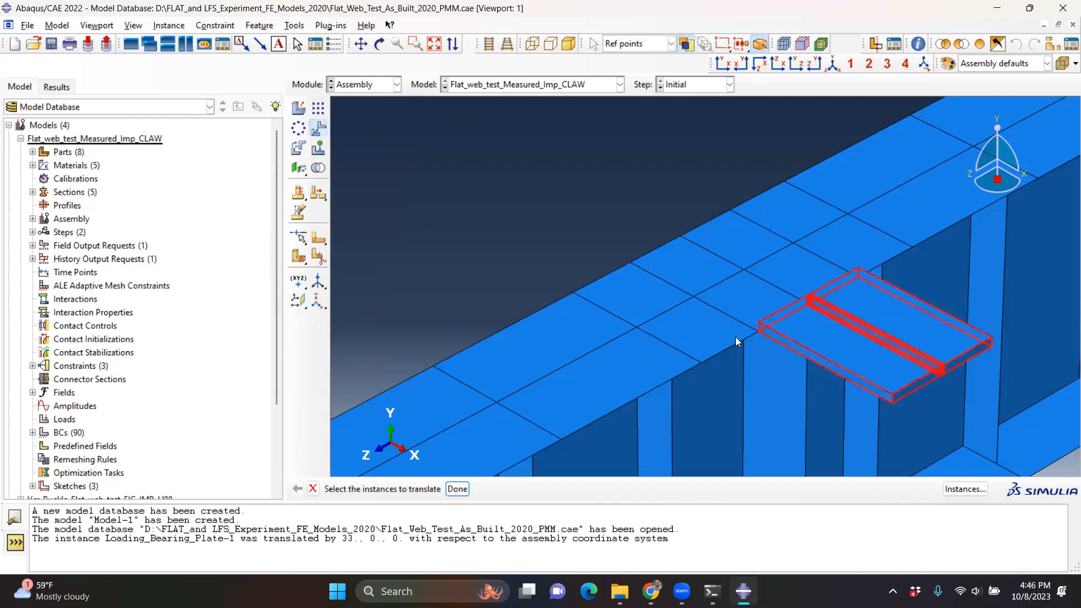
{"action": "left_click", "coordinate": [458, 489]}
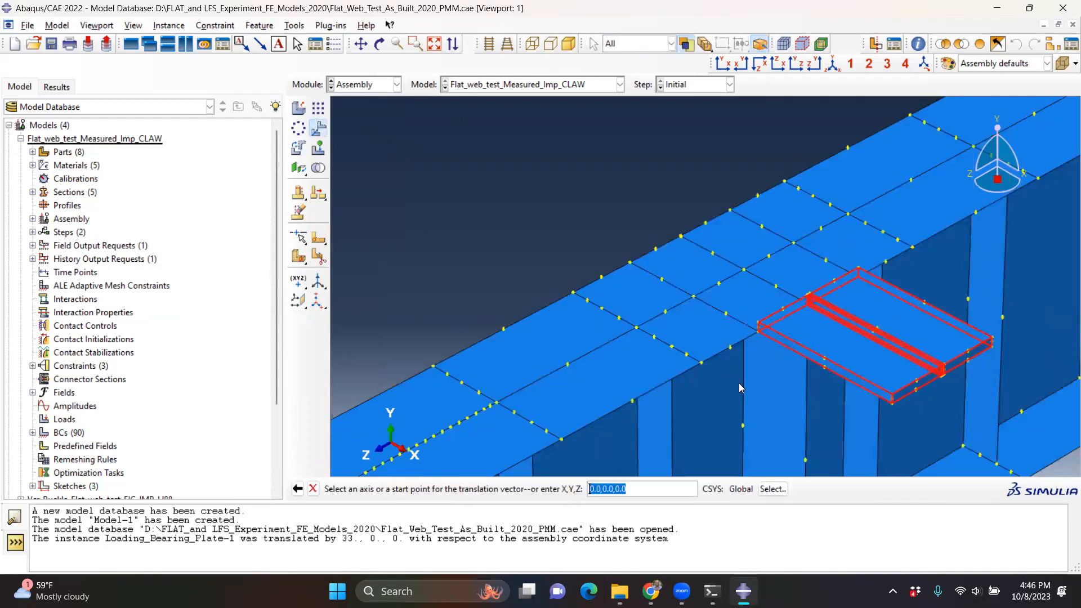
{"action": "left_click", "coordinate": [731, 348]}
{"action": "left_click", "coordinate": [601, 278]}
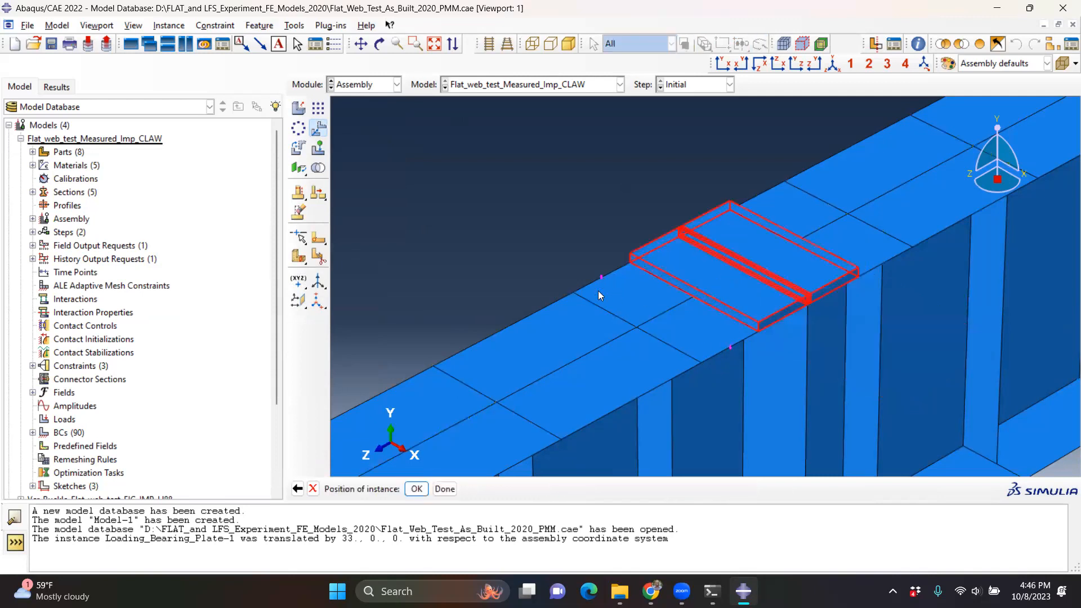
{"action": "left_click", "coordinate": [417, 488]}
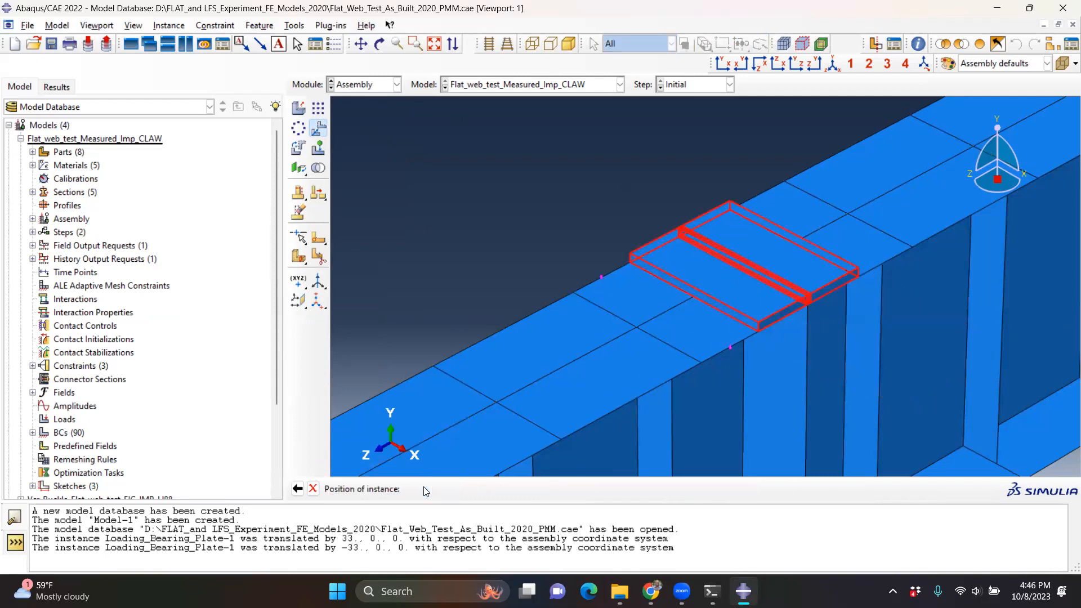
Examine the loading bearing plate on the top flange and the bearing plate under the girder's near end.
{"action": "scroll", "coordinate": [678, 335], "scroll_direction": "down", "scroll_amount": 2}
{"action": "scroll", "coordinate": [678, 334], "scroll_direction": "down", "scroll_amount": 3}
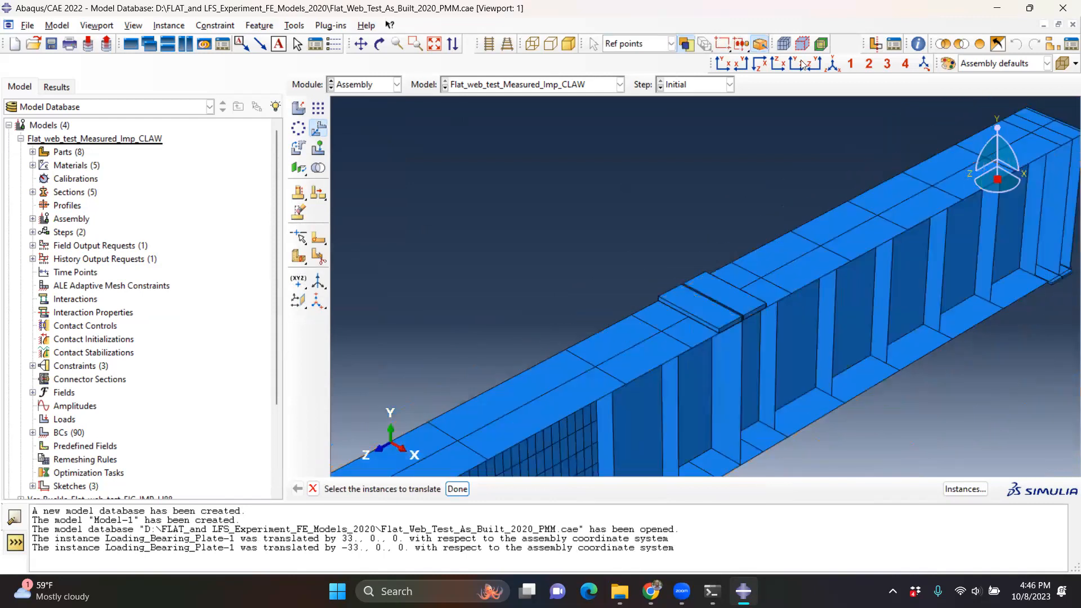
{"action": "scroll", "coordinate": [755, 177], "scroll_direction": "down", "scroll_amount": 1}
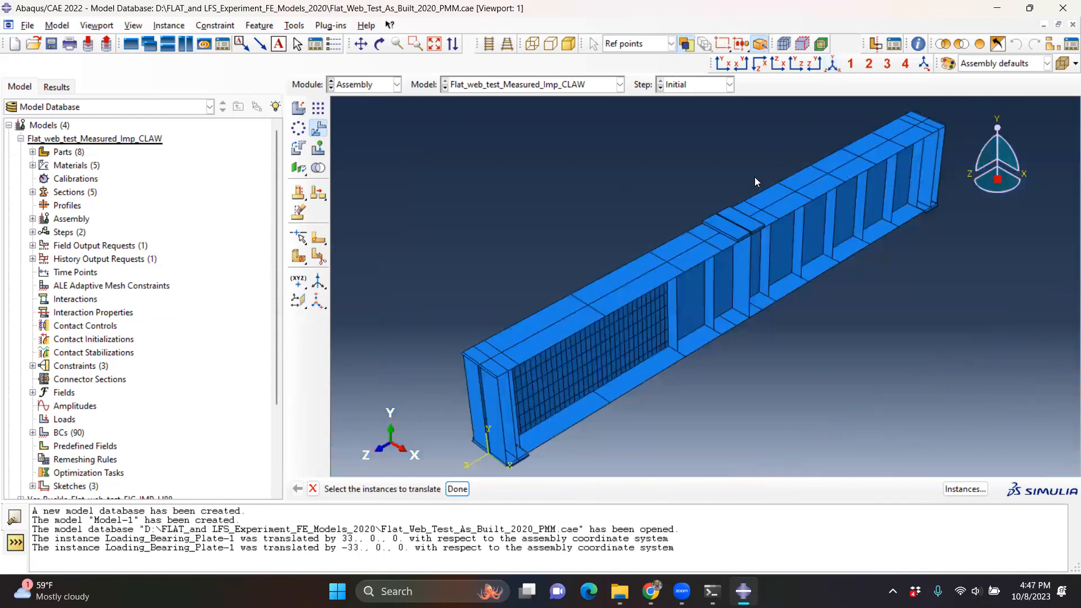
{"action": "left_click", "coordinate": [737, 219]}
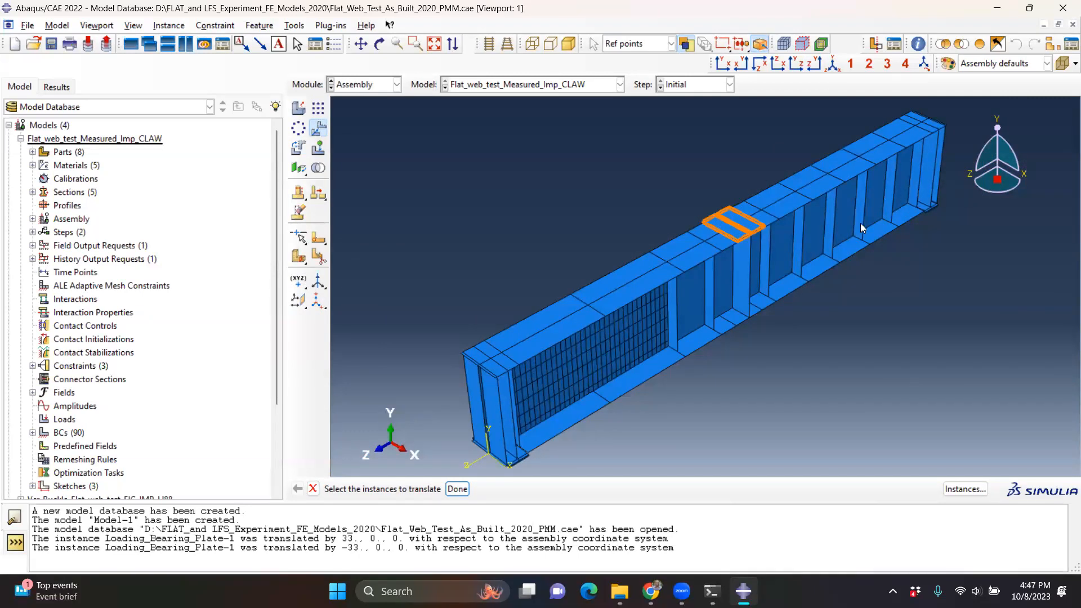
{"action": "scroll", "coordinate": [512, 467], "scroll_direction": "up", "scroll_amount": 5}
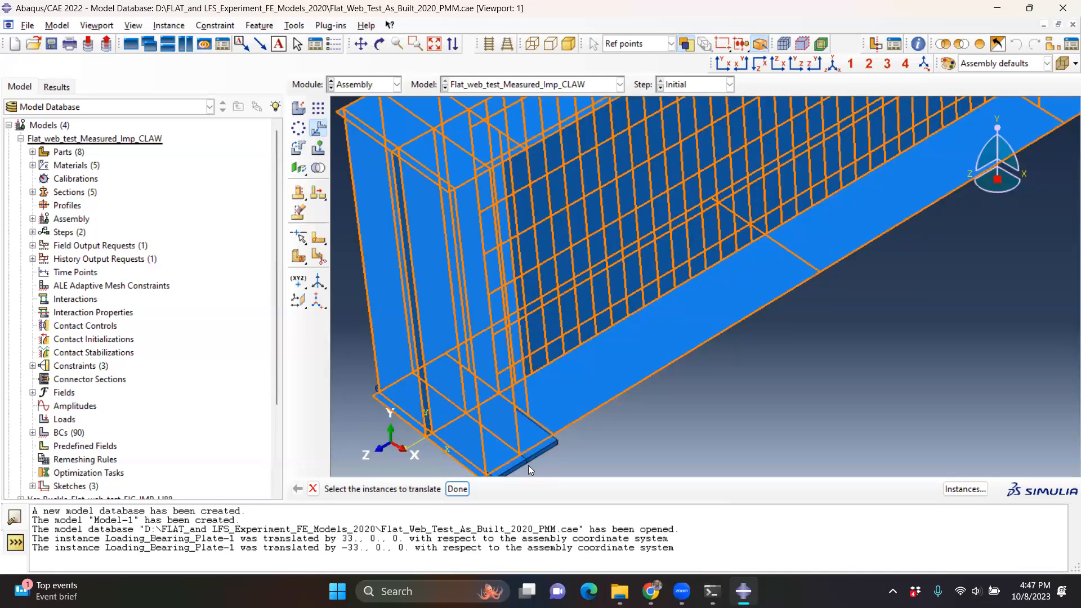
Switch to the Load module and check the loads defined in the Flat_web_test_Measured_Imp_CLAW model.
{"action": "scroll", "coordinate": [516, 463], "scroll_direction": "down", "scroll_amount": 5}
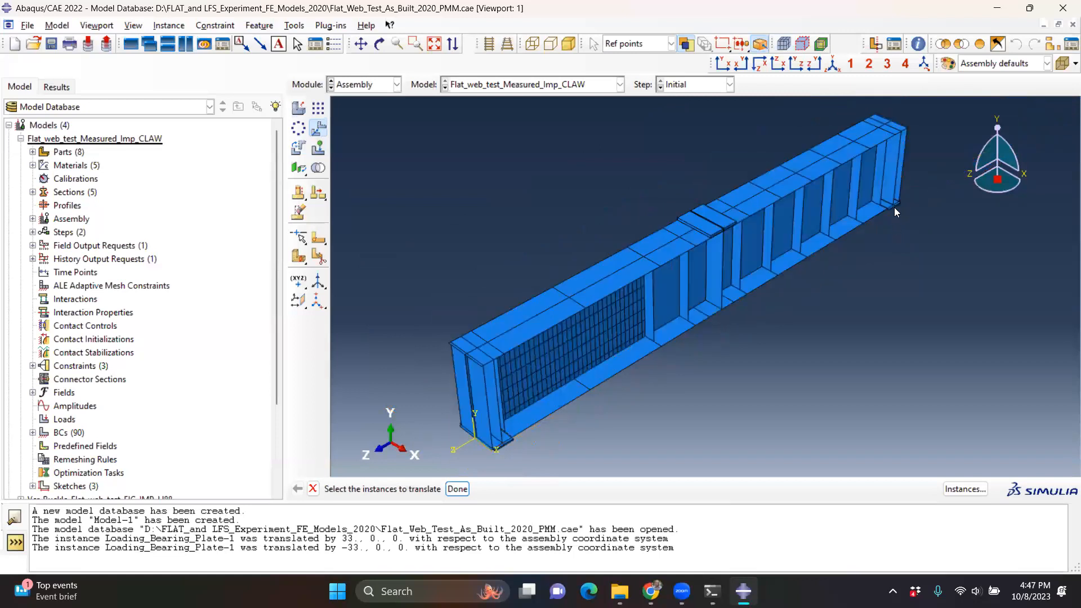
{"action": "left_click", "coordinate": [893, 202]}
{"action": "left_click", "coordinate": [859, 265]}
{"action": "left_click", "coordinate": [367, 84]}
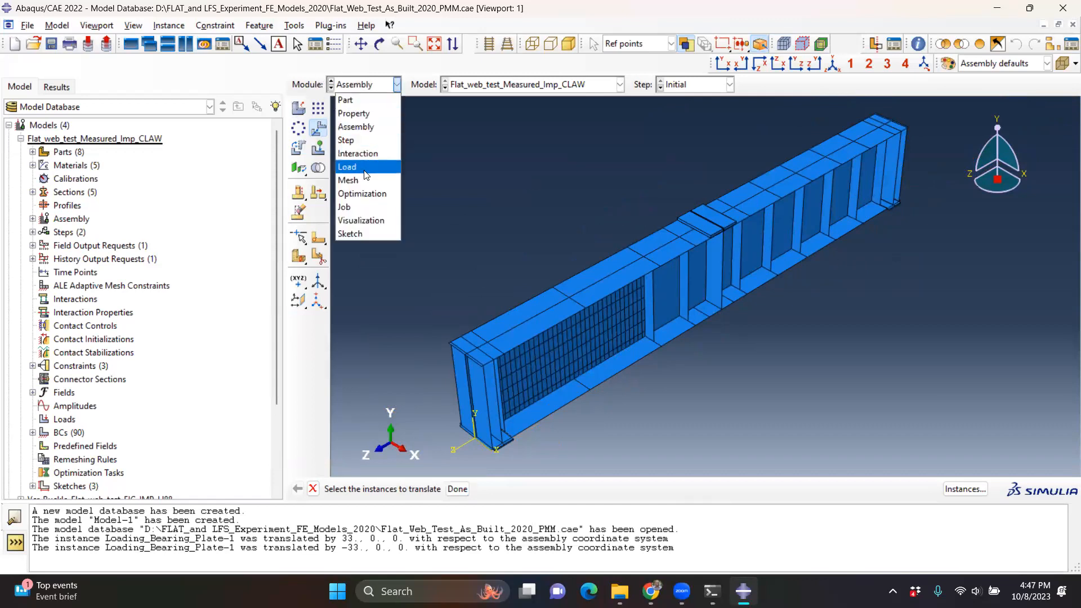
{"action": "left_click", "coordinate": [365, 169]}
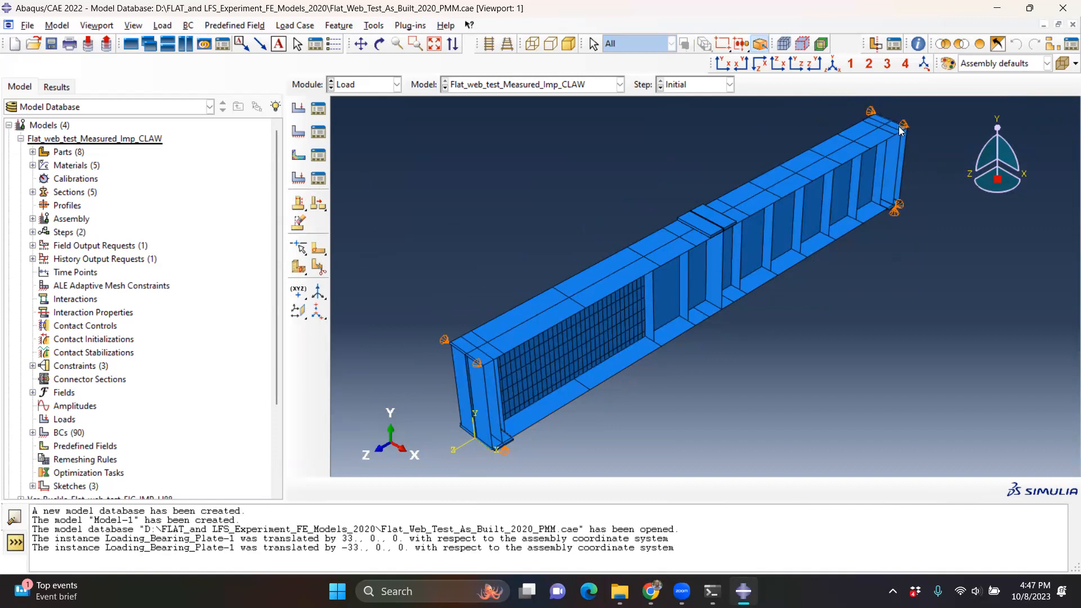
{"action": "left_click", "coordinate": [319, 109]}
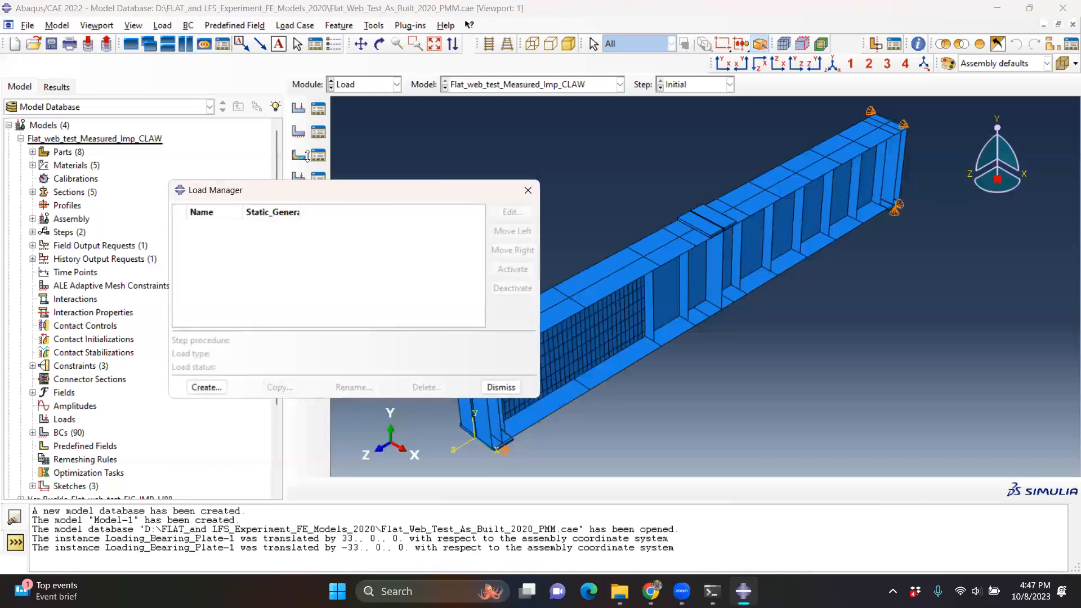
{"action": "left_click", "coordinate": [524, 191]}
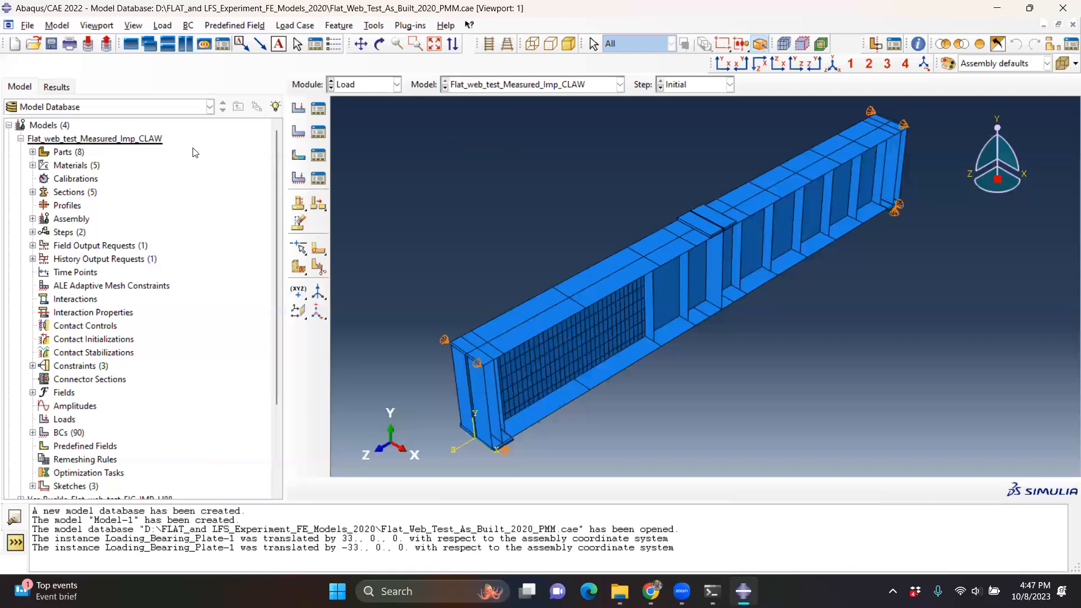
Make Vcr_Buckle_Flat_web_test_EIG_IMP_H88 the current model, leaving its attributes as they are.
{"action": "left_click", "coordinate": [21, 138]}
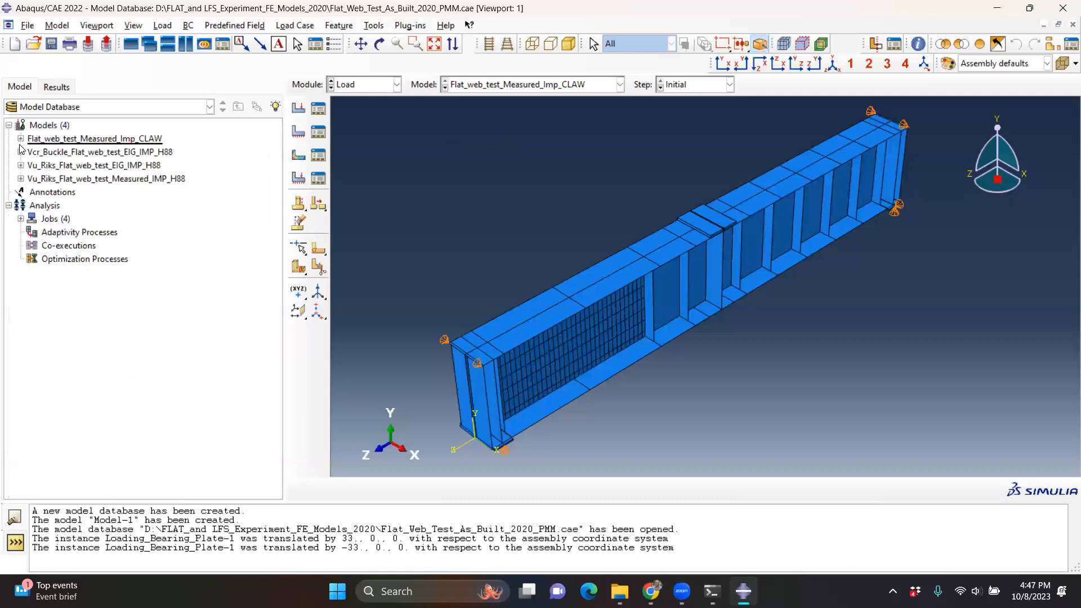
{"action": "double_click", "coordinate": [62, 152]}
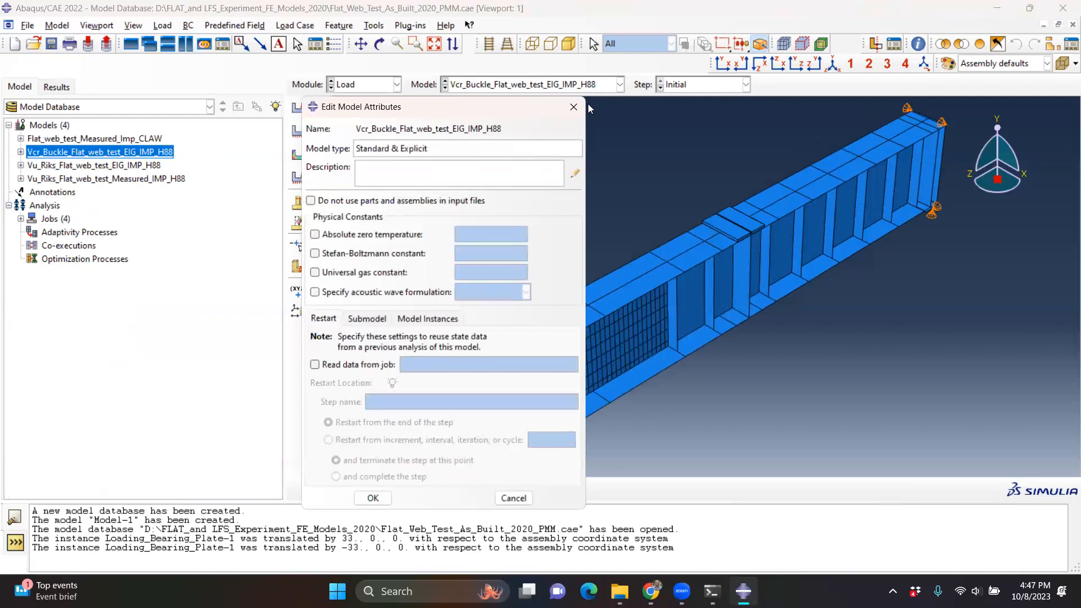
{"action": "left_click", "coordinate": [573, 108]}
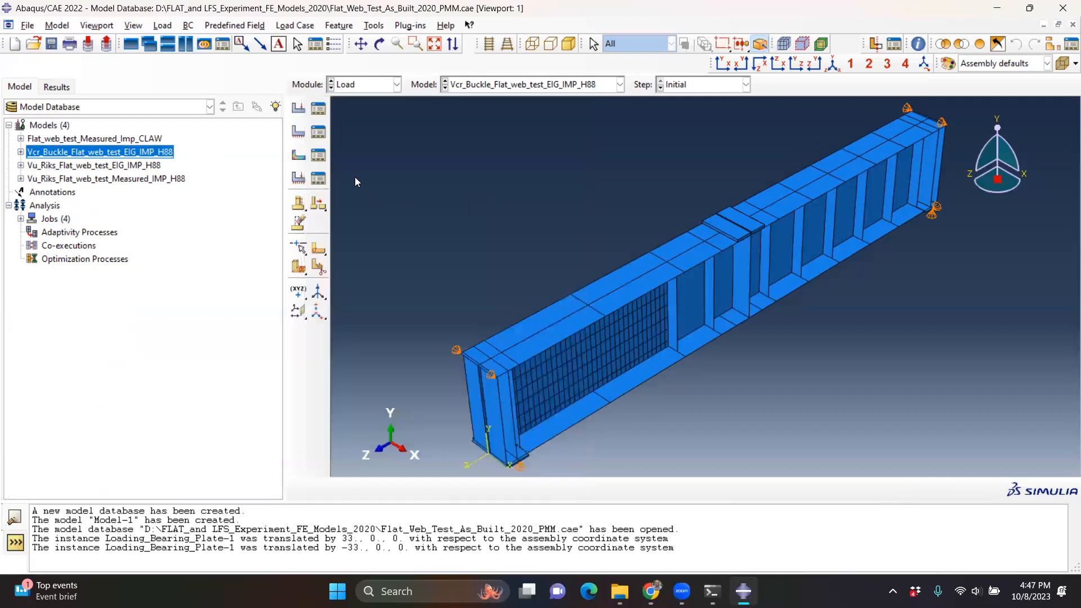
Review the definition of pressure load Load-1 in the Eigenvalue_Buckle step without editing it.
{"action": "left_click", "coordinate": [318, 111]}
{"action": "left_click", "coordinate": [317, 228]}
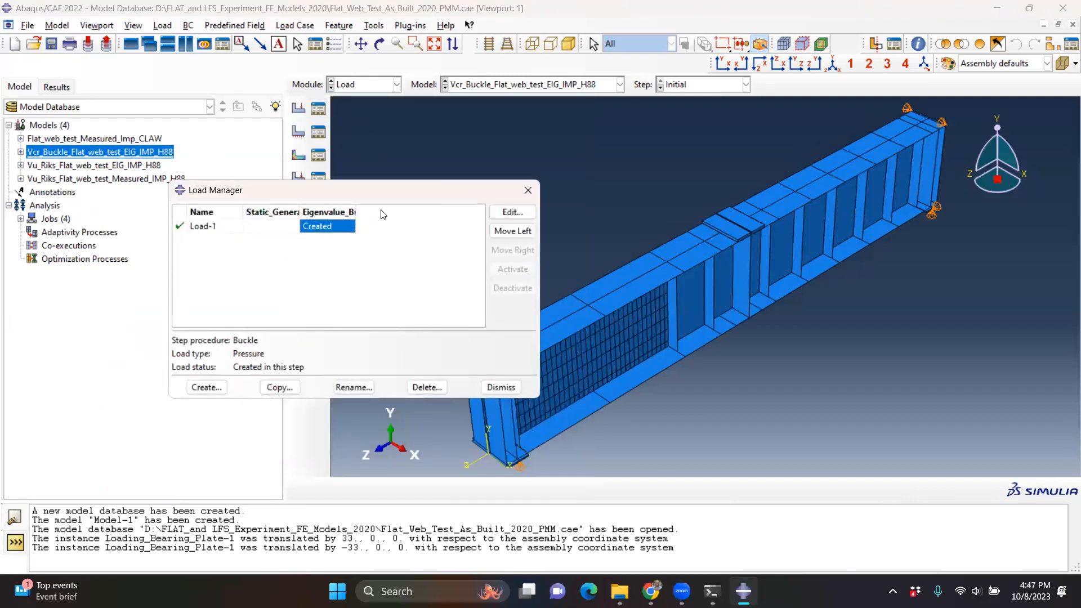
{"action": "left_click", "coordinate": [513, 212]}
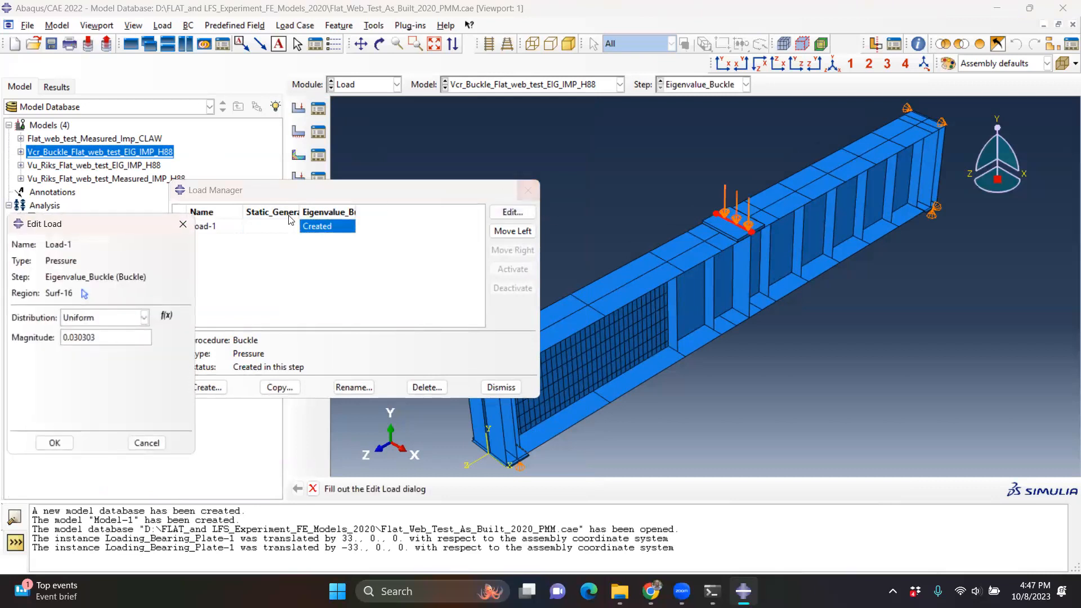
{"action": "left_click", "coordinate": [182, 224]}
{"action": "left_click", "coordinate": [527, 191]}
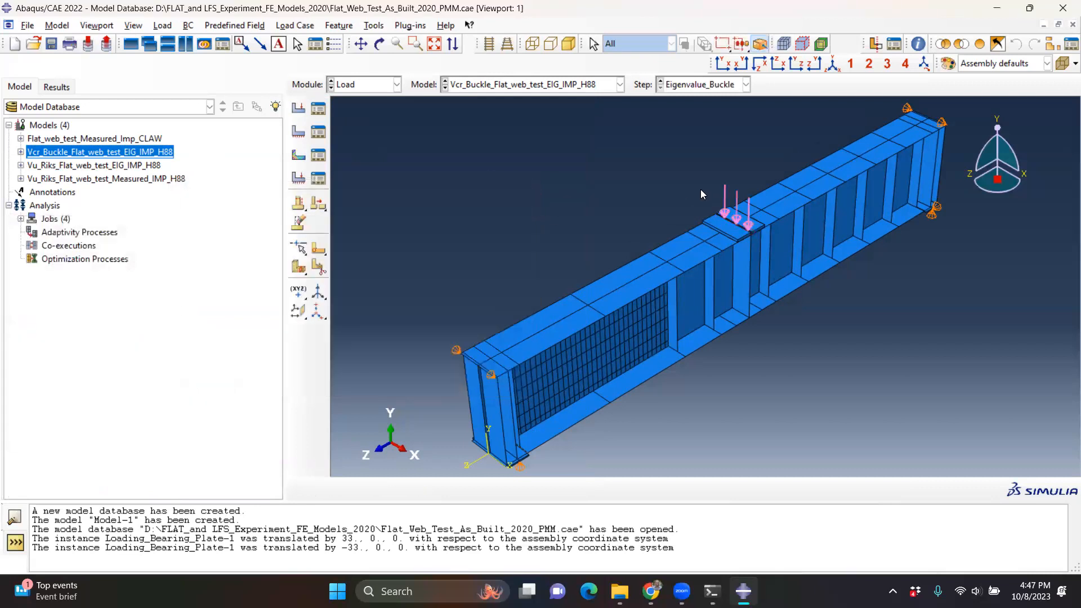
Examine where the pressure load acts on the loading bearing plate's narrow centre strips and on the whole girder.
{"action": "scroll", "coordinate": [700, 189], "scroll_direction": "up", "scroll_amount": 4}
{"action": "scroll", "coordinate": [749, 234], "scroll_direction": "up", "scroll_amount": 3}
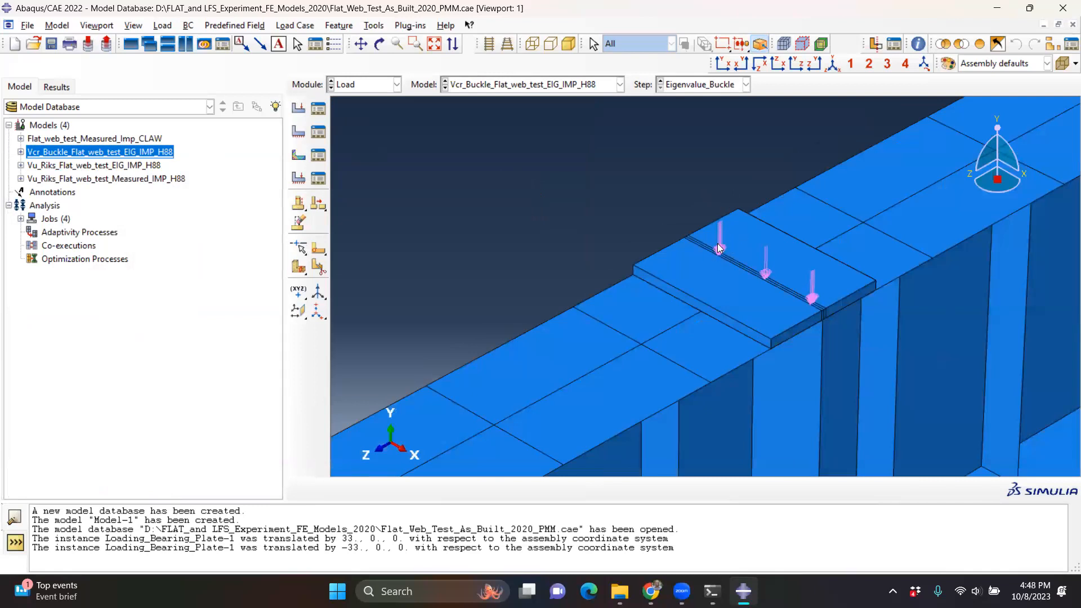
{"action": "scroll", "coordinate": [710, 245], "scroll_direction": "up", "scroll_amount": 3}
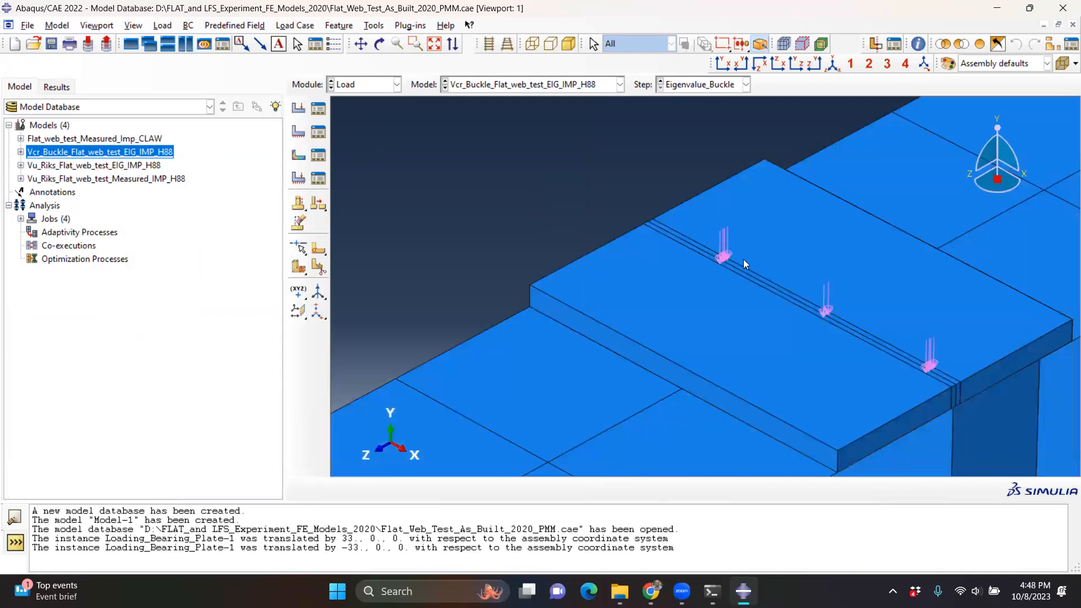
{"action": "scroll", "coordinate": [715, 247], "scroll_direction": "up", "scroll_amount": 1}
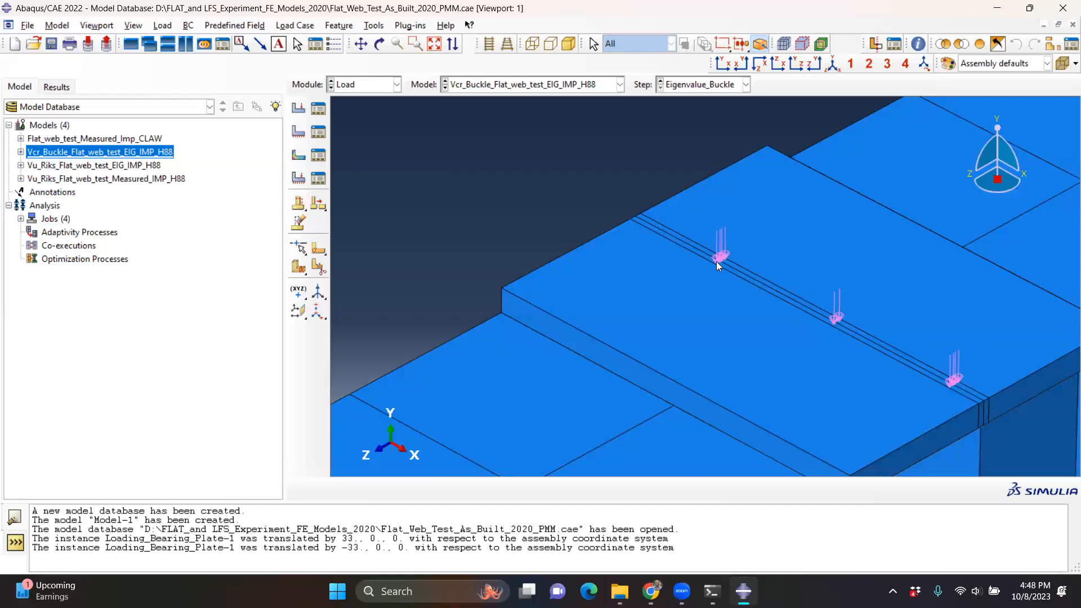
{"action": "scroll", "coordinate": [585, 246], "scroll_direction": "down", "scroll_amount": 6}
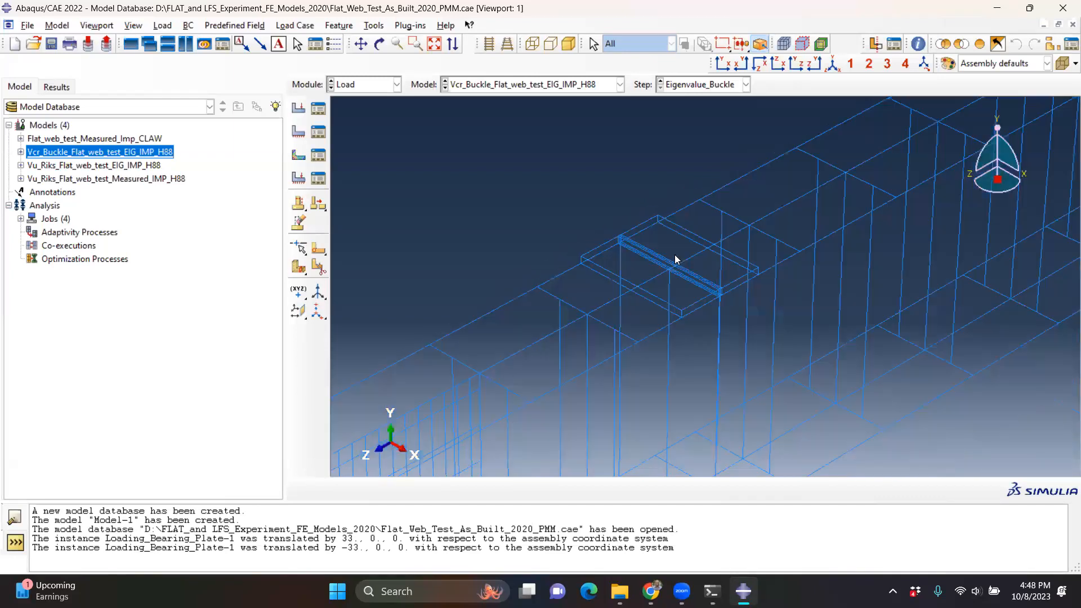
{"action": "scroll", "coordinate": [666, 241], "scroll_direction": "down", "scroll_amount": 3}
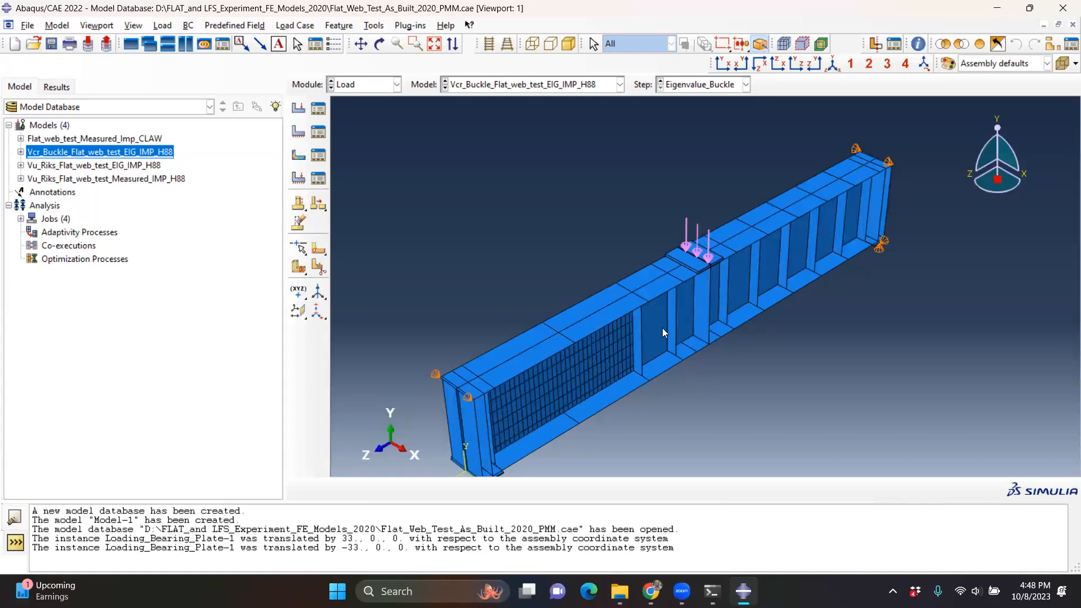
{"action": "scroll", "coordinate": [662, 328], "scroll_direction": "down", "scroll_amount": 2}
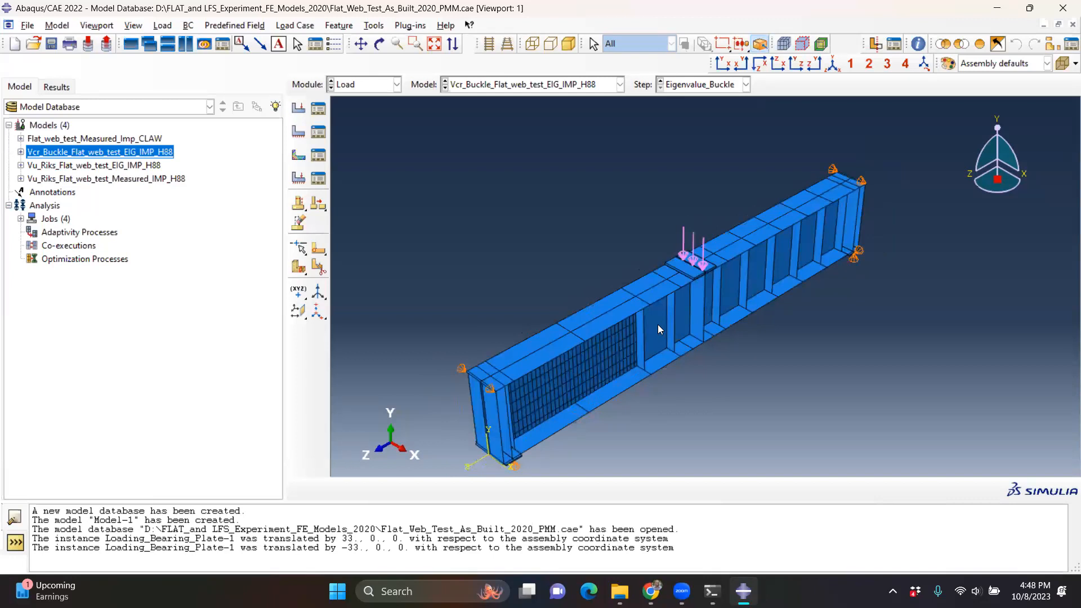
{"action": "scroll", "coordinate": [679, 335], "scroll_direction": "up", "scroll_amount": 1}
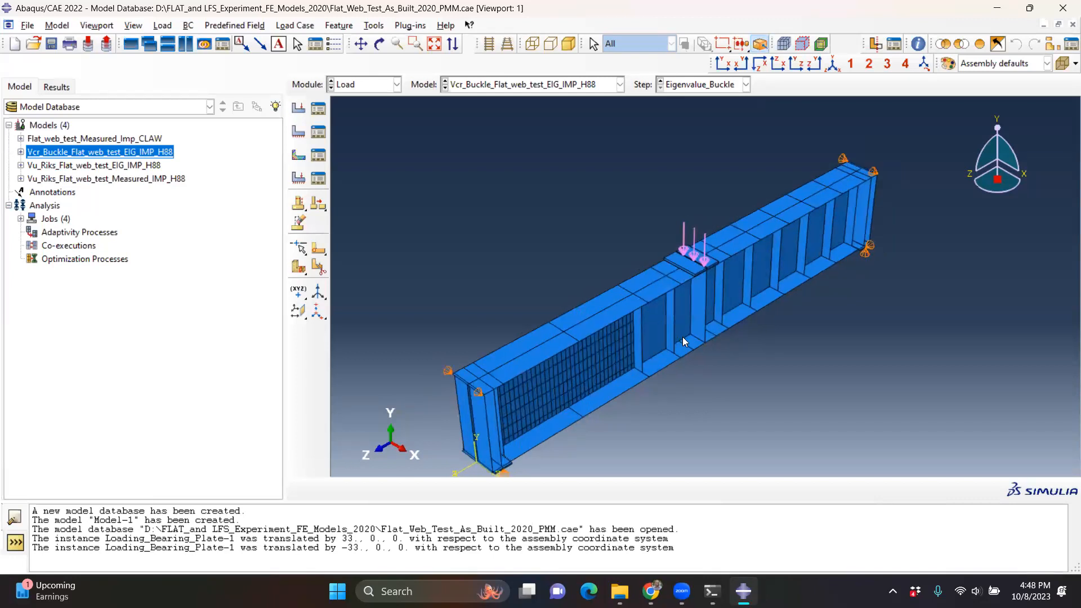